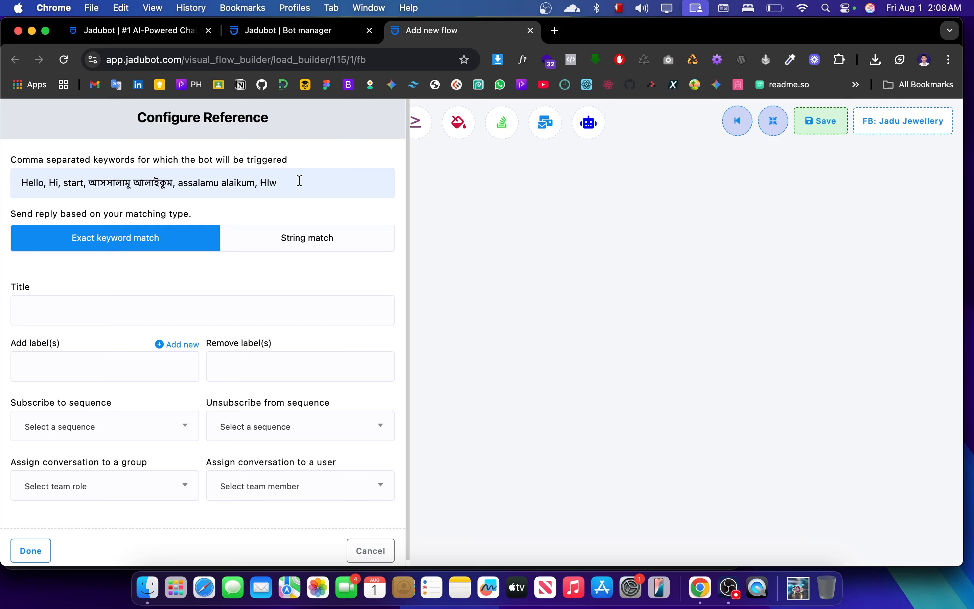
Step: Title the start reference "Greeting Message" and confirm its configuration
{"action": "left_click", "coordinate": [60, 321]}
{"action": "type", "text": "Gree"}
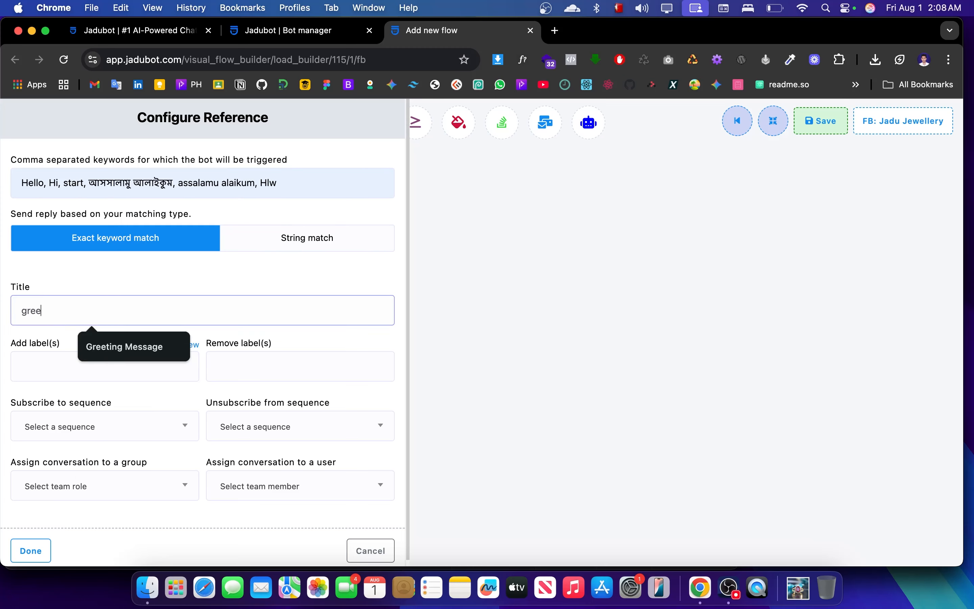
{"action": "left_click", "coordinate": [116, 346]}
{"action": "left_click", "coordinate": [31, 550]}
Step: Add a Text block to the canvas and connect the Start Bot Flow's Compose next message output to it
{"action": "left_click_drag", "start_coordinate": [25, 122], "coordinate": [396, 300]}
{"action": "left_click_drag", "start_coordinate": [270, 404], "coordinate": [396, 383]}
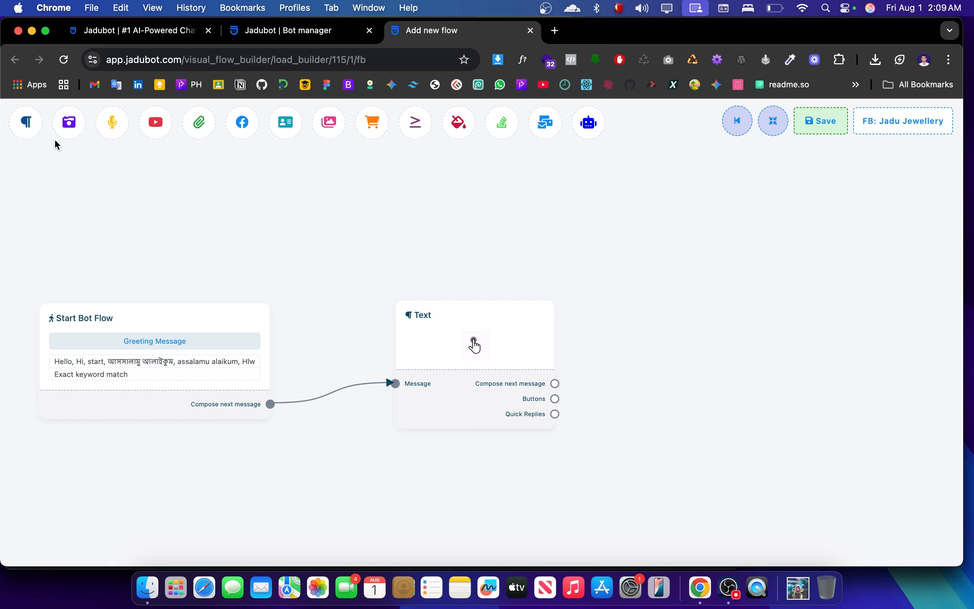
{"action": "left_click_drag", "start_coordinate": [27, 125], "coordinate": [420, 212]}
{"action": "left_click_drag", "start_coordinate": [421, 293], "coordinate": [269, 404]}
{"action": "right_click", "coordinate": [469, 245]}
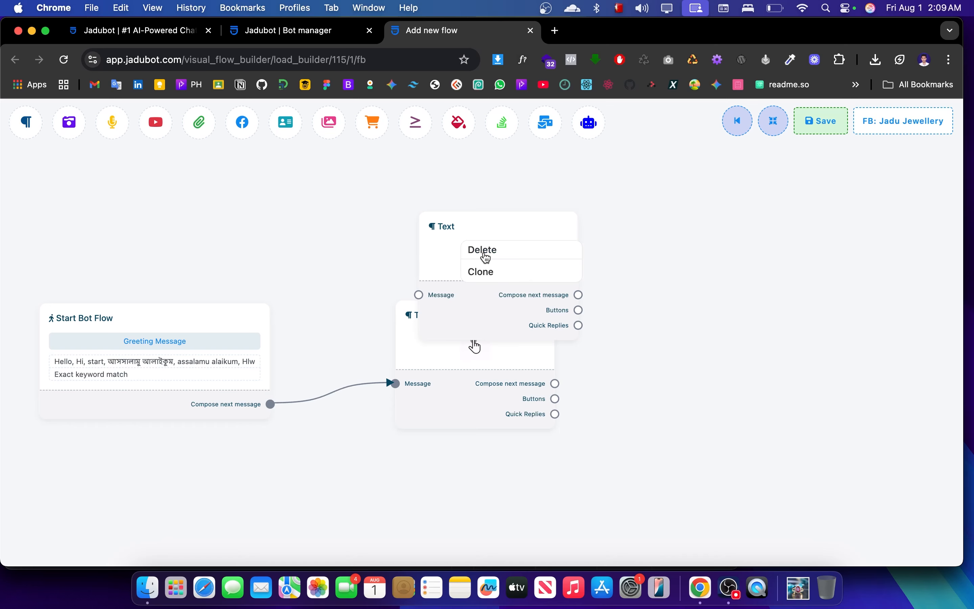
{"action": "left_click", "coordinate": [483, 251]}
Step: Fill the Text block's reply with the copied Bengali Jadubot welcome message from the clipboard history
{"action": "double_click", "coordinate": [475, 346]}
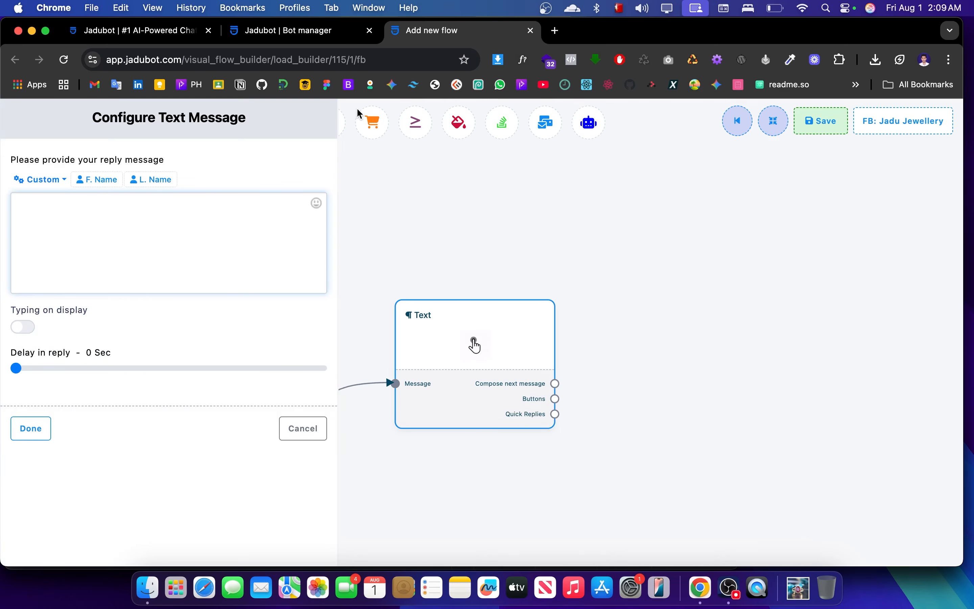
{"action": "left_click", "coordinate": [620, 8]}
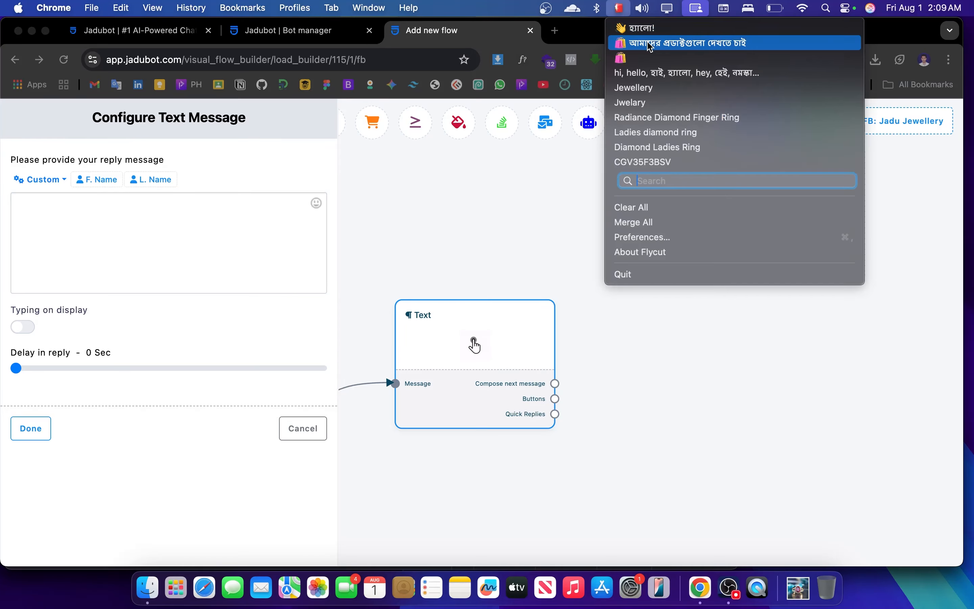
{"action": "left_click", "coordinate": [639, 29]}
{"action": "left_click", "coordinate": [30, 430]}
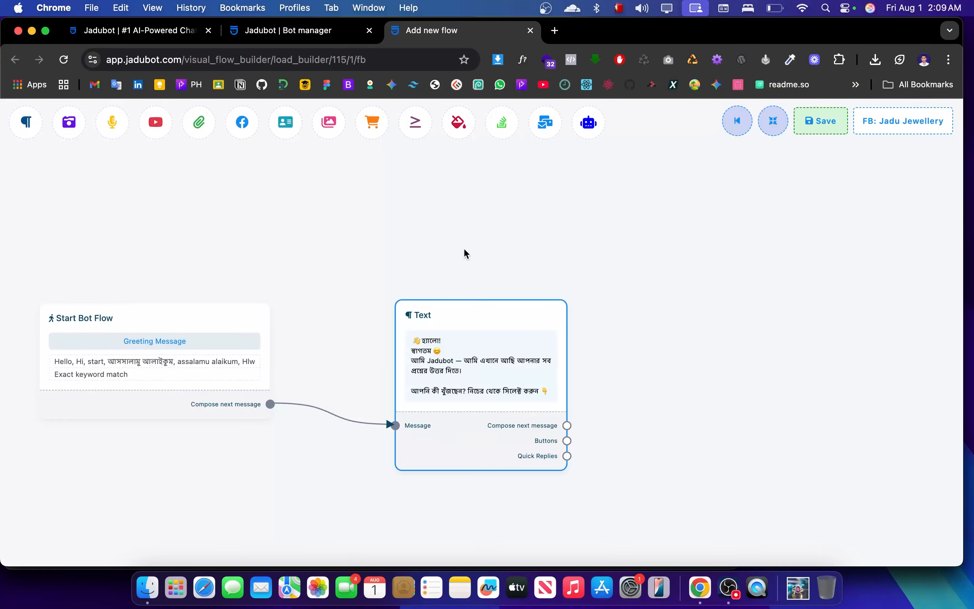
Step: Auto-arrange the blocks on the canvas and save the flow
{"action": "left_click", "coordinate": [771, 123]}
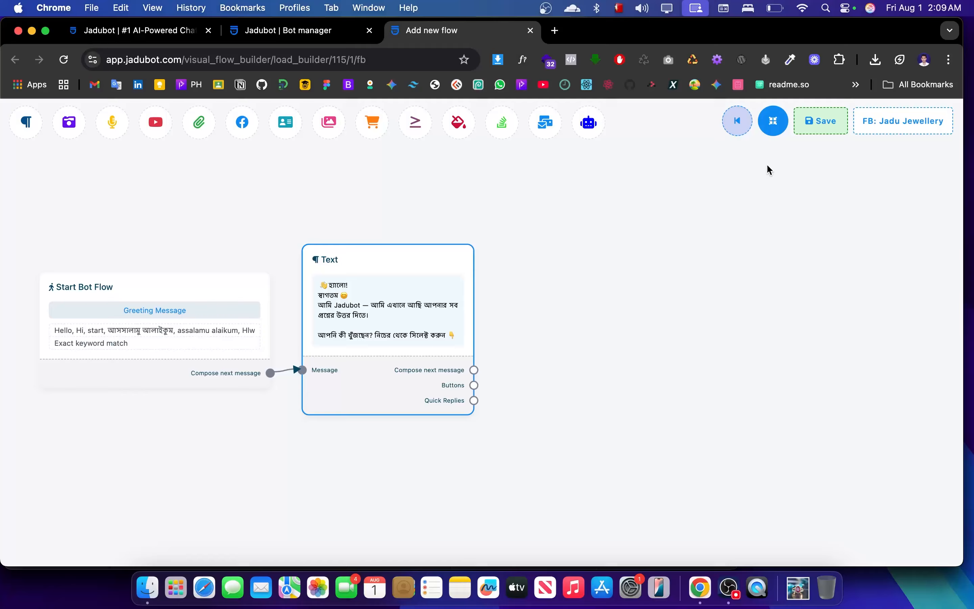
{"action": "left_click", "coordinate": [802, 129]}
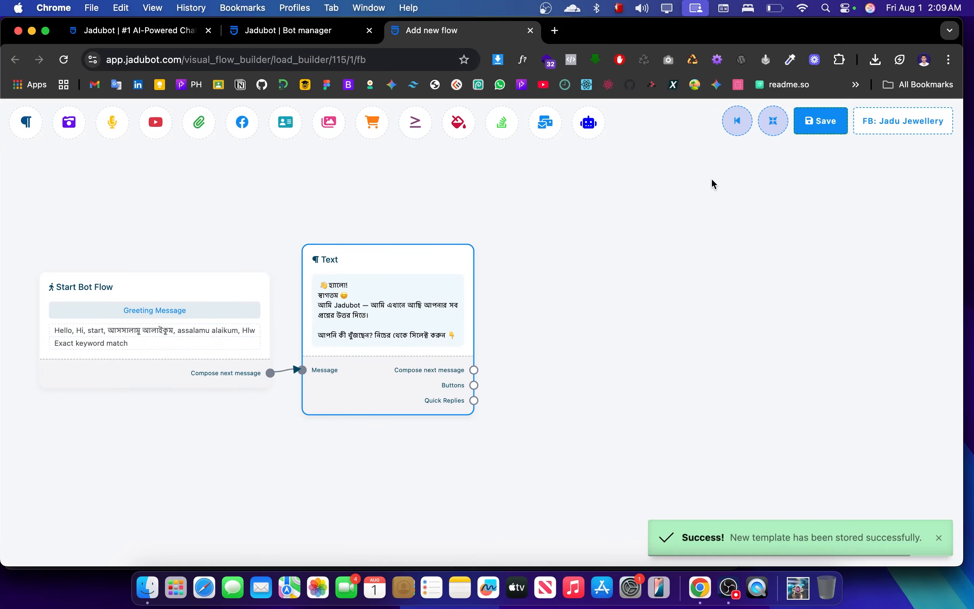
Step: Test the bot from the Jadu Jewellery Facebook page by starting a Messenger chat with Get Started and sending "hi"
{"action": "left_click", "coordinate": [889, 129]}
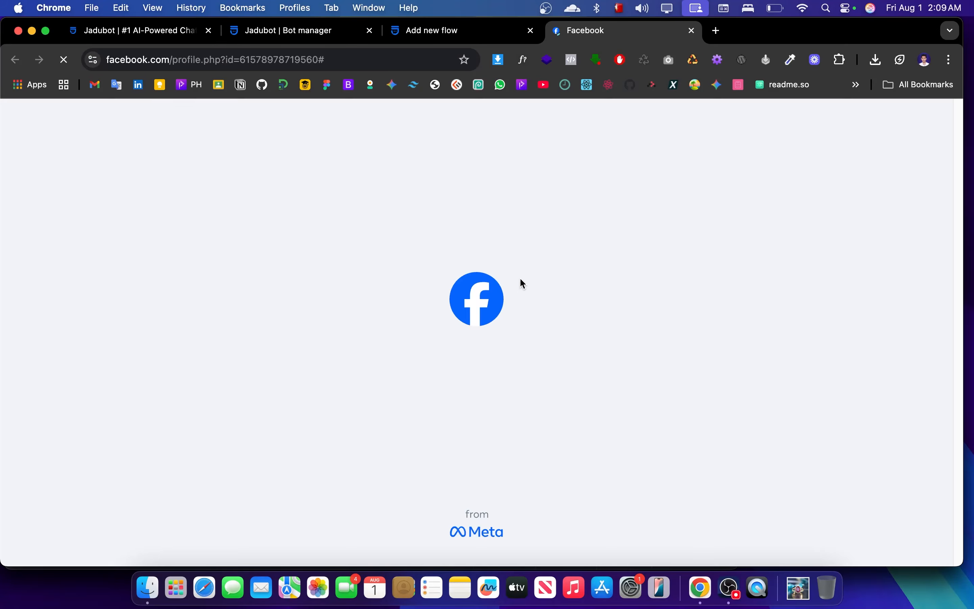
{"action": "scroll", "coordinate": [699, 367], "scroll_direction": "down", "scroll_amount": 5}
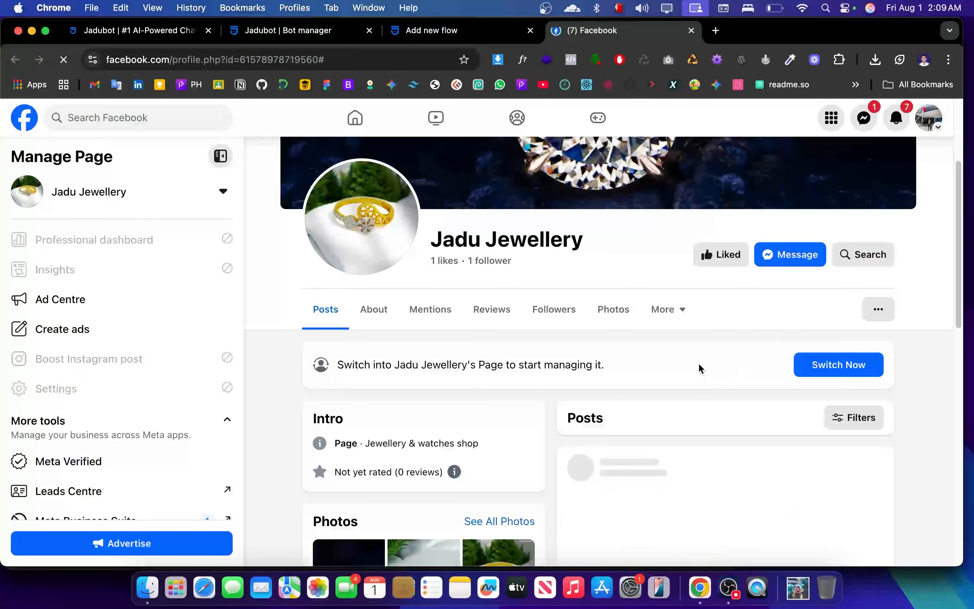
{"action": "left_click", "coordinate": [778, 257]}
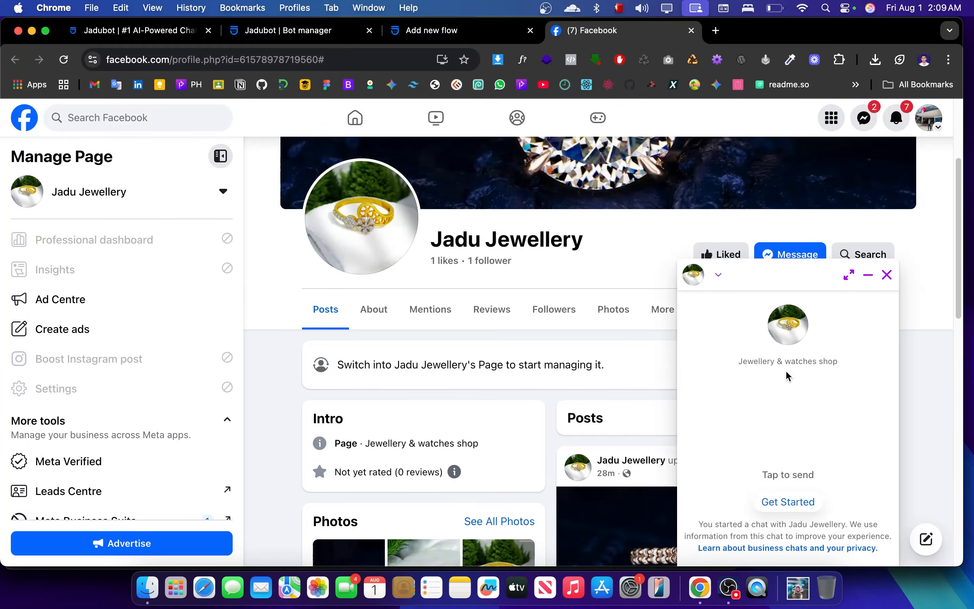
{"action": "left_click", "coordinate": [778, 499]}
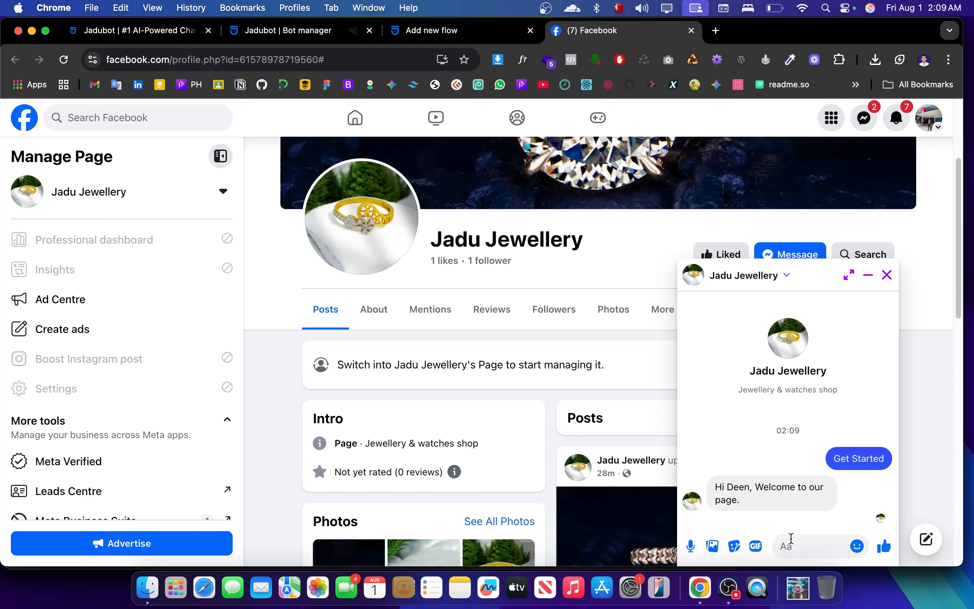
{"action": "left_click", "coordinate": [783, 545]}
{"action": "type", "text": "hi"}
{"action": "key", "text": "Return"}
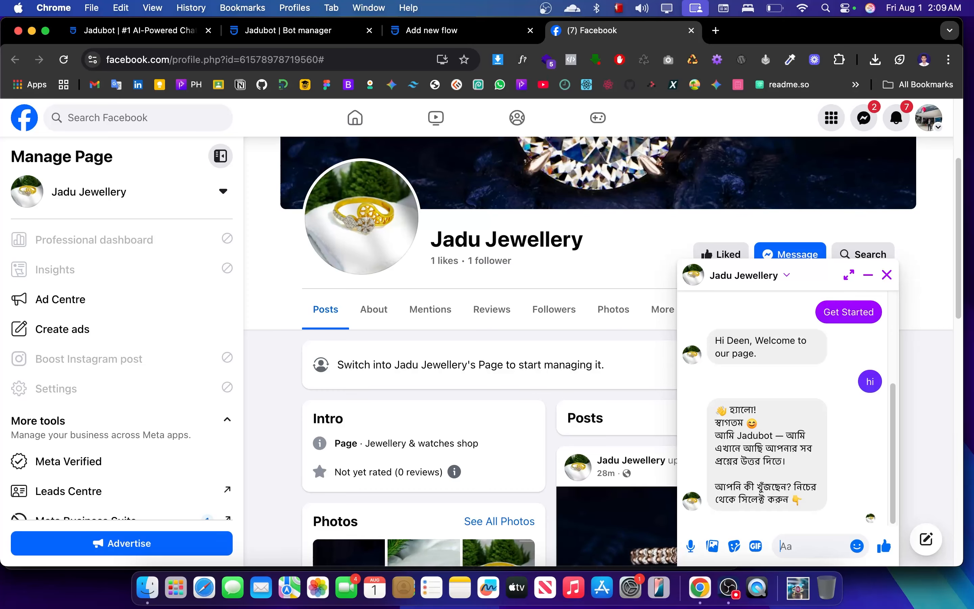
Step: Back in the flow builder, add a Button block to the Text block's Buttons output and name it "প্রডাক্ট দেখতে চাই 🛍️"
{"action": "left_click", "coordinate": [449, 34]}
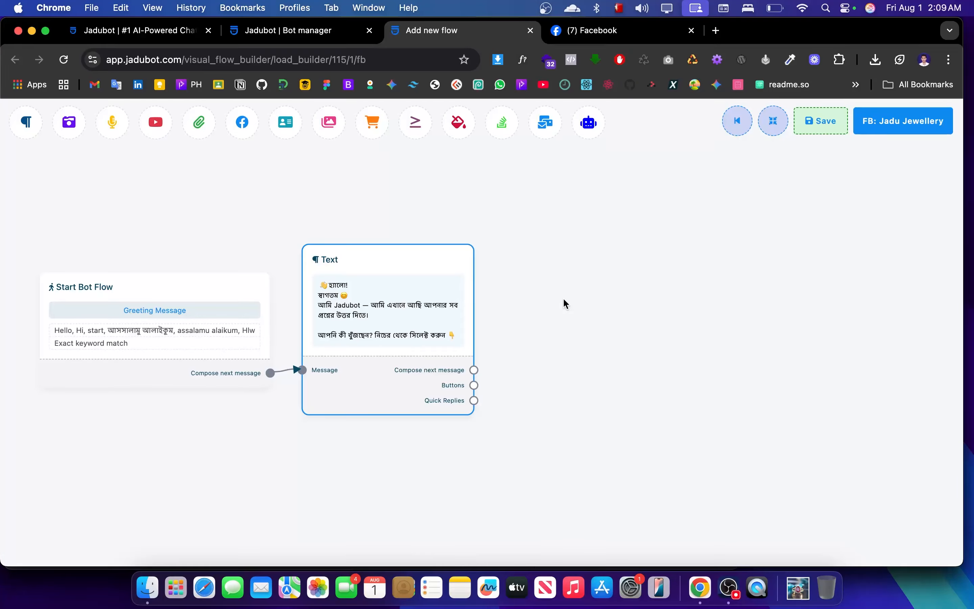
{"action": "left_click_drag", "start_coordinate": [475, 385], "coordinate": [600, 311]}
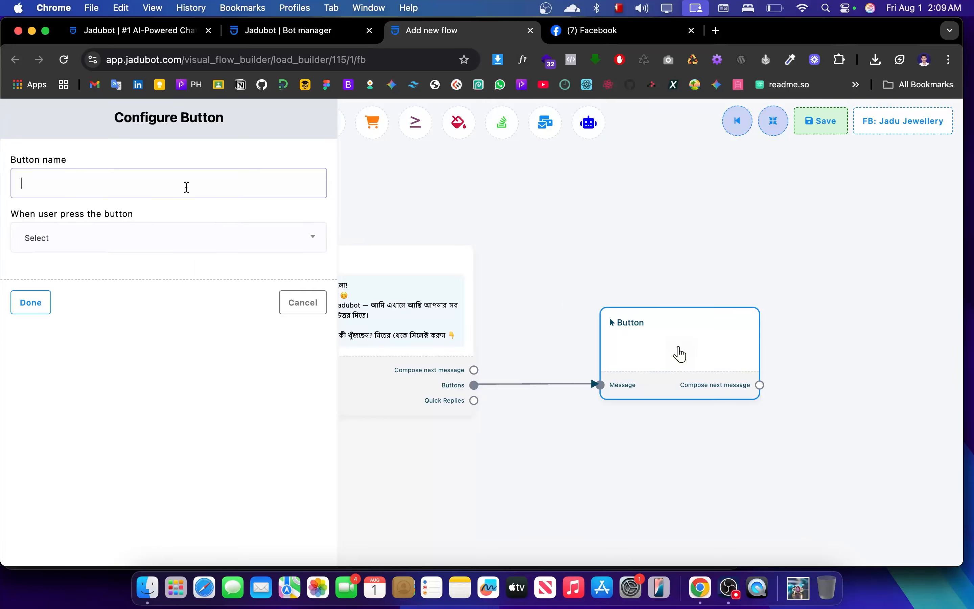
{"action": "left_click", "coordinate": [187, 188]}
{"action": "key", "text": "Down"}
{"action": "key", "text": "Down"}
{"action": "key", "text": "Return"}
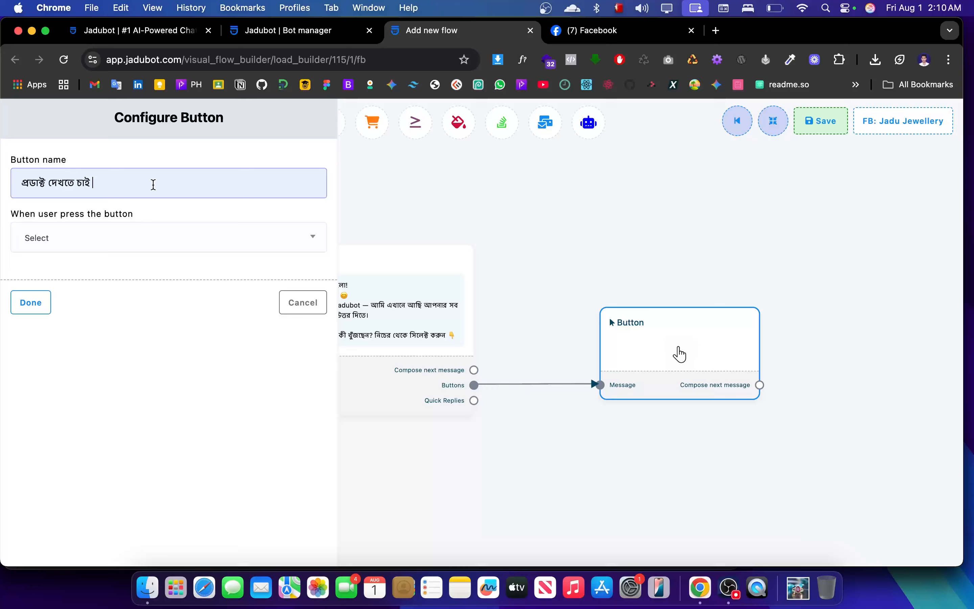
{"action": "left_click", "coordinate": [619, 7]}
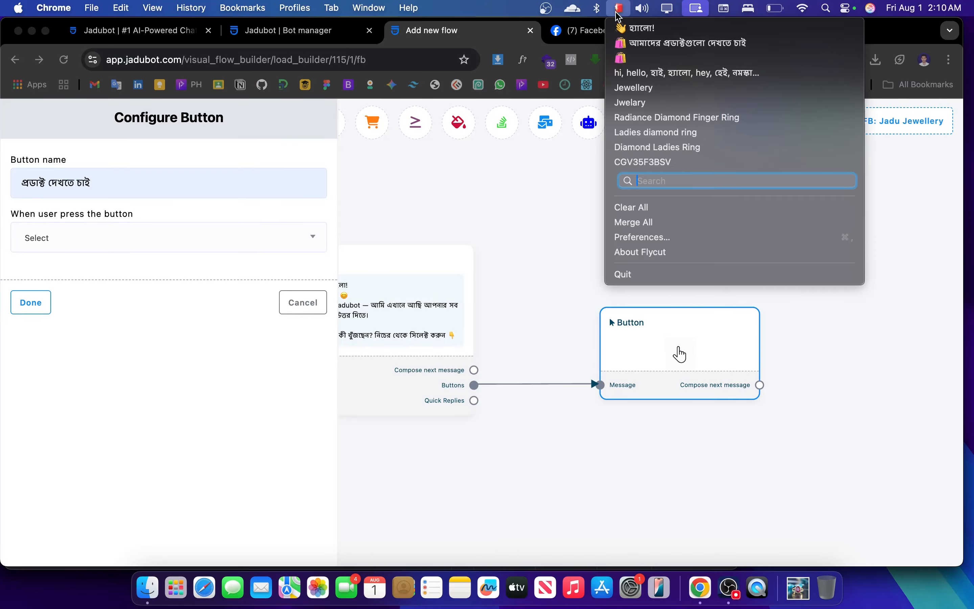
{"action": "left_click", "coordinate": [635, 58]}
{"action": "left_click", "coordinate": [30, 302]}
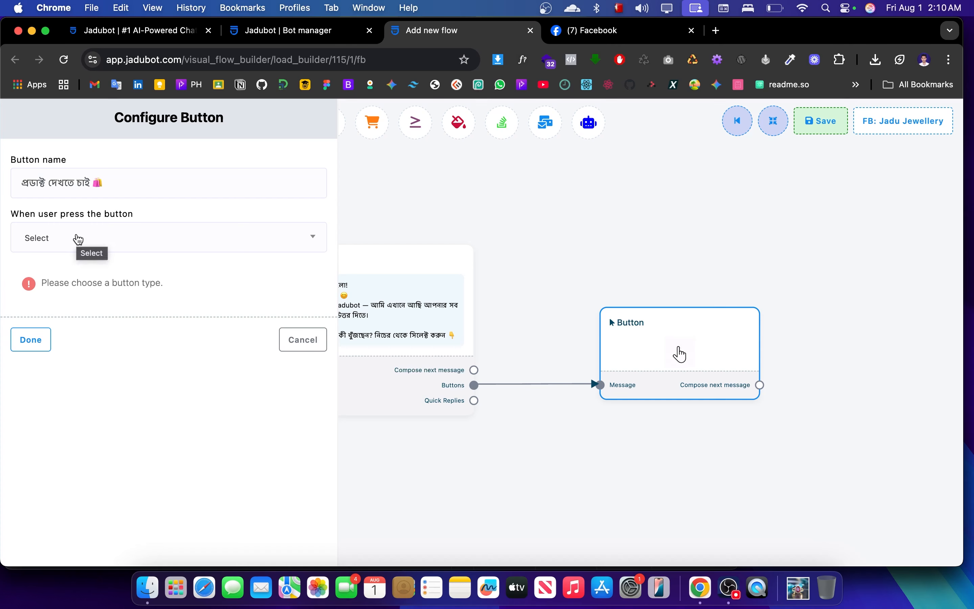
Step: Set the button's press action to Send message and confirm its configuration
{"action": "left_click", "coordinate": [78, 239]}
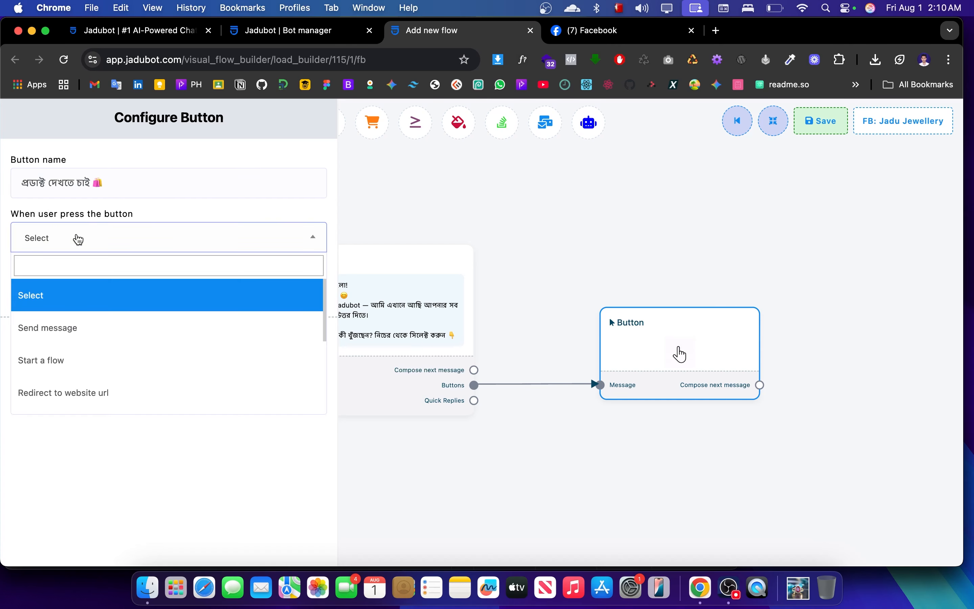
{"action": "left_click", "coordinate": [72, 331]}
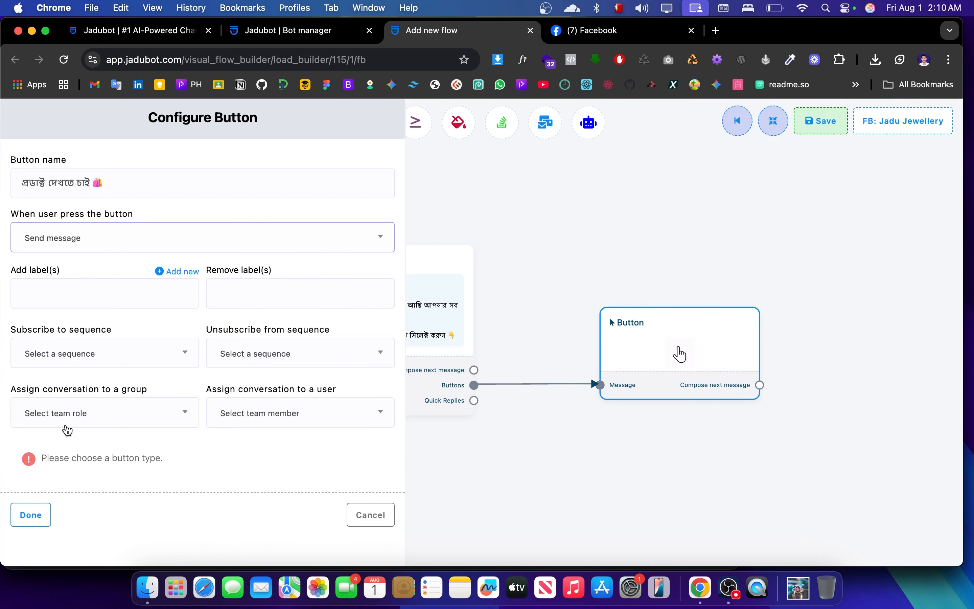
{"action": "left_click", "coordinate": [31, 514]}
Step: Add a Carousel block to the button's Compose next message output
{"action": "left_click_drag", "start_coordinate": [563, 227], "coordinate": [526, 228]}
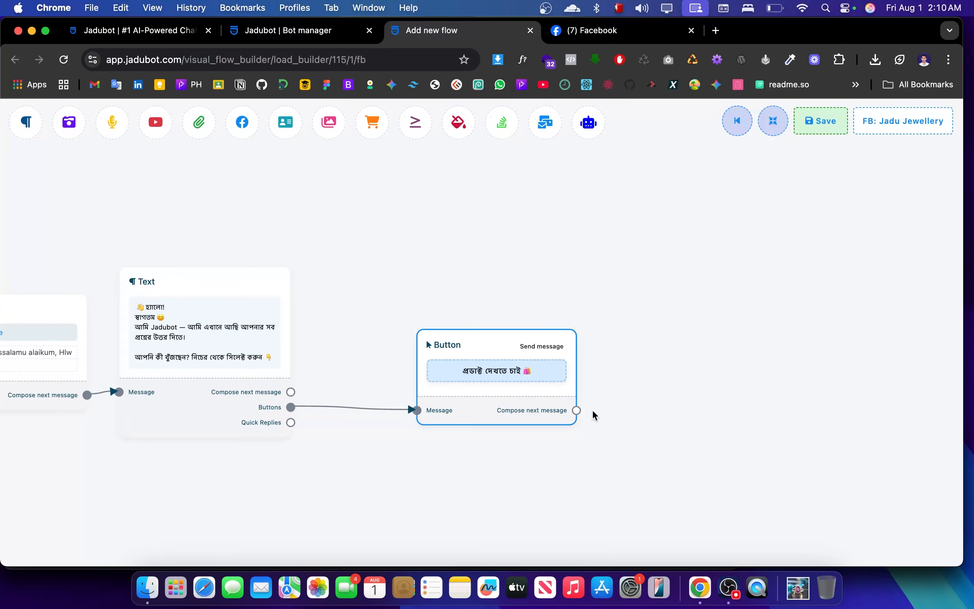
{"action": "left_click_drag", "start_coordinate": [578, 411], "coordinate": [686, 301]}
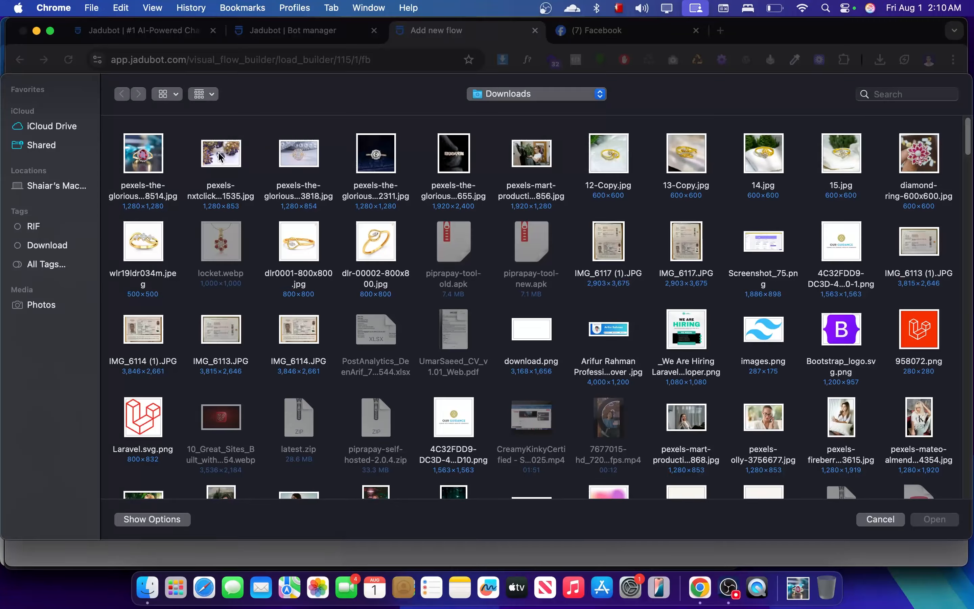
Step: Configure the first carousel item with the pexels-nxtclick...1535.jpg image, title "Diamond Ladies Ring" and subtitle "Price: 2500 Taka"
{"action": "left_click", "coordinate": [219, 152]}
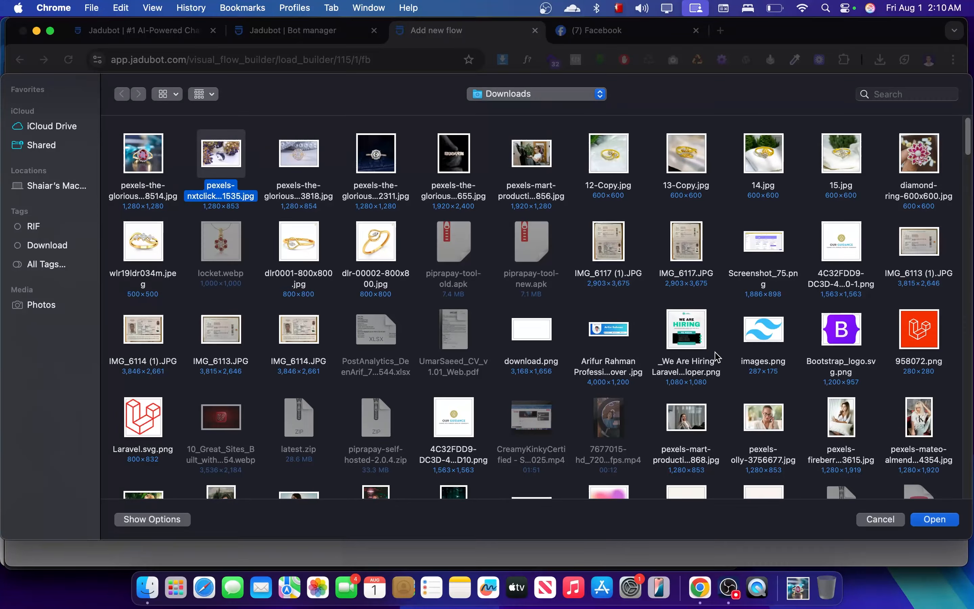
{"action": "left_click", "coordinate": [935, 520]}
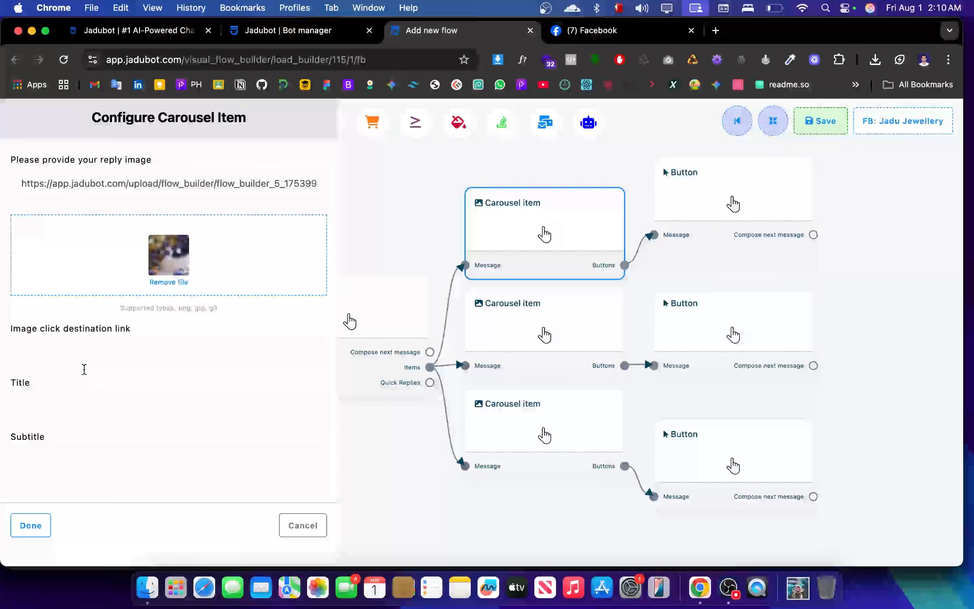
{"action": "left_click", "coordinate": [73, 408]}
{"action": "type", "text": "Diamond Ladies Ring"}
{"action": "key", "text": "Tab"}
{"action": "type", "text": "Price: 2500 Taka"}
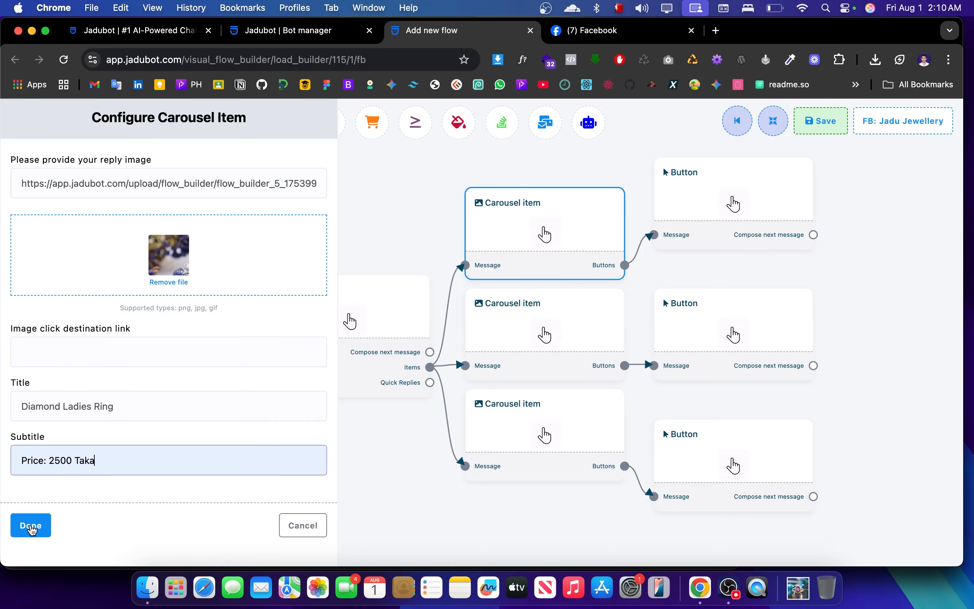
{"action": "left_click", "coordinate": [30, 525]}
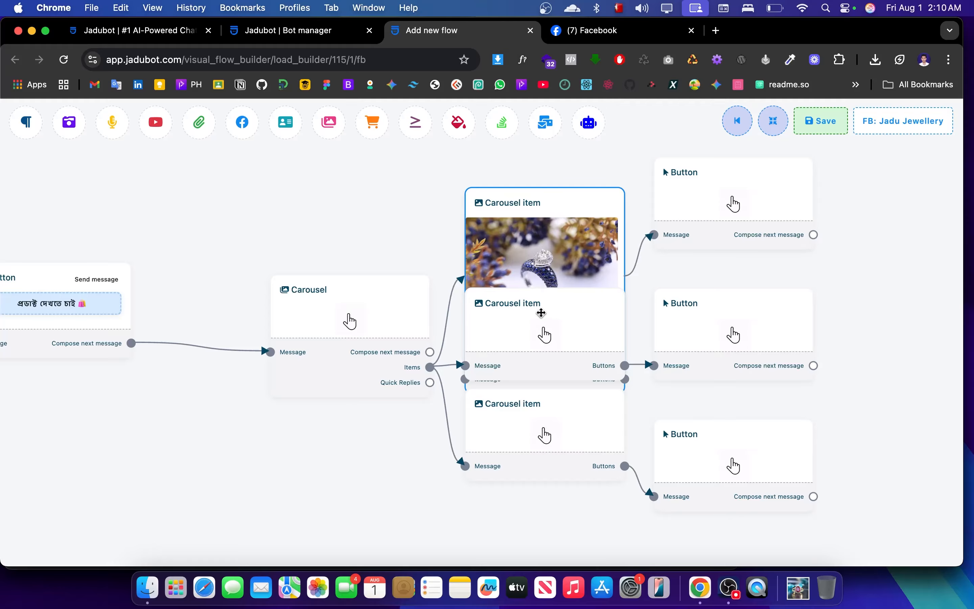
Step: Configure the second carousel item with the pexels-the-glorious...8514.jpg image, title "Diamond Ladies Ring Blue" and subtitle "Price: 1800 Taka"
{"action": "left_click", "coordinate": [527, 315]}
{"action": "left_click", "coordinate": [167, 254]}
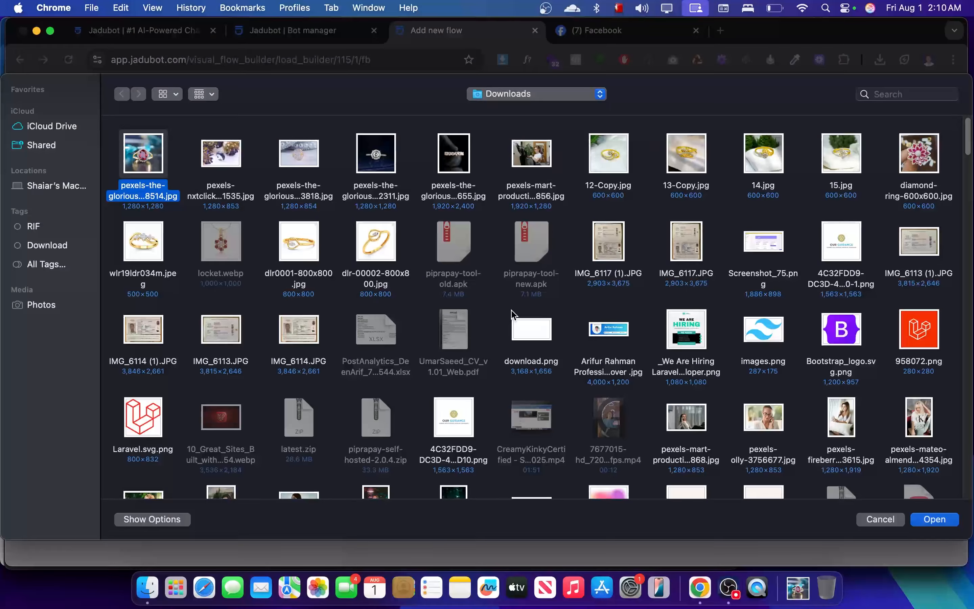
{"action": "left_click", "coordinate": [934, 520]}
{"action": "left_click", "coordinate": [74, 406]}
{"action": "type", "text": "Diamond Ladies Ring Bkue"}
{"action": "key", "text": "BackSpace"}
{"action": "key", "text": "BackSpace"}
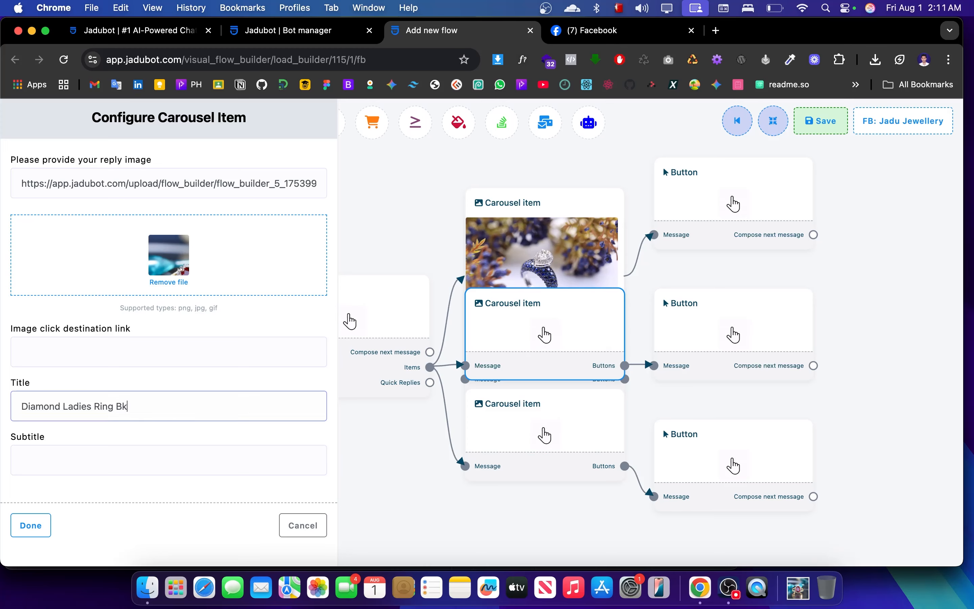
{"action": "type", "text": "e"}
{"action": "left_click", "coordinate": [77, 453]}
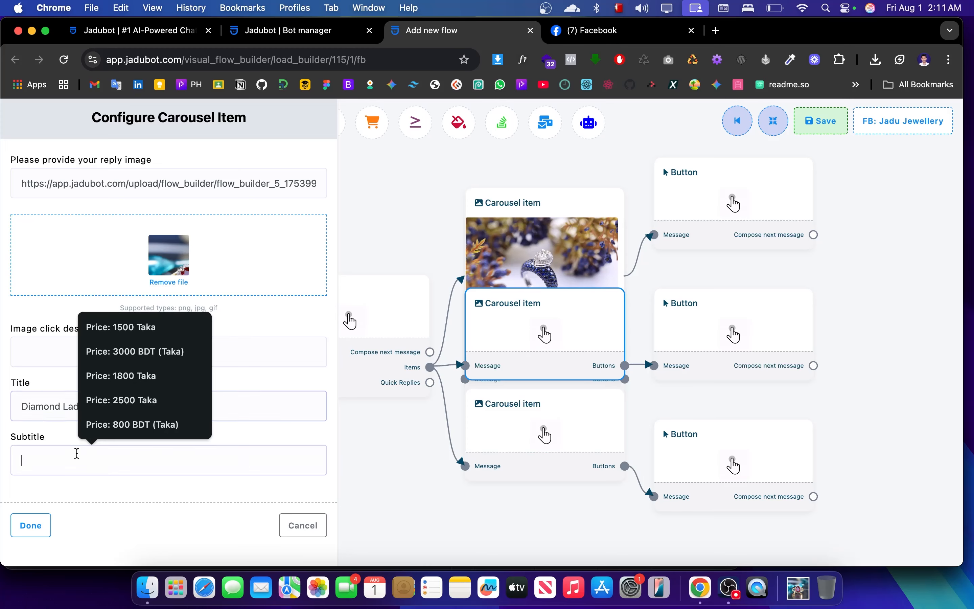
{"action": "left_click", "coordinate": [153, 379]}
{"action": "left_click", "coordinate": [30, 525]}
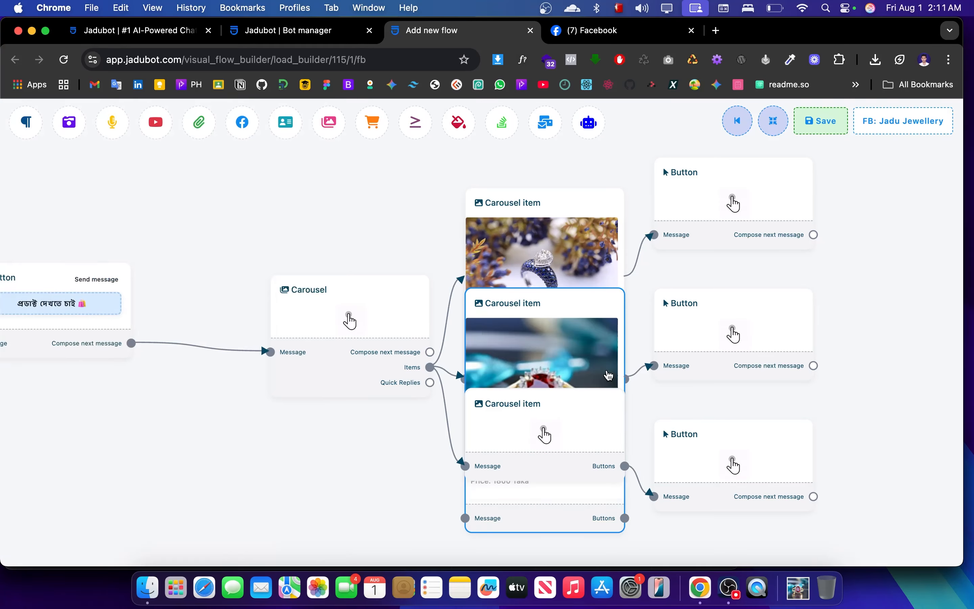
Step: Configure the third carousel item with the pexels-the-glorious...8514.jpg image, title "Diamond Ladies Ring Red" and subtitle "Price: 1500 Taka"
{"action": "left_click", "coordinate": [511, 423]}
{"action": "left_click", "coordinate": [168, 255]}
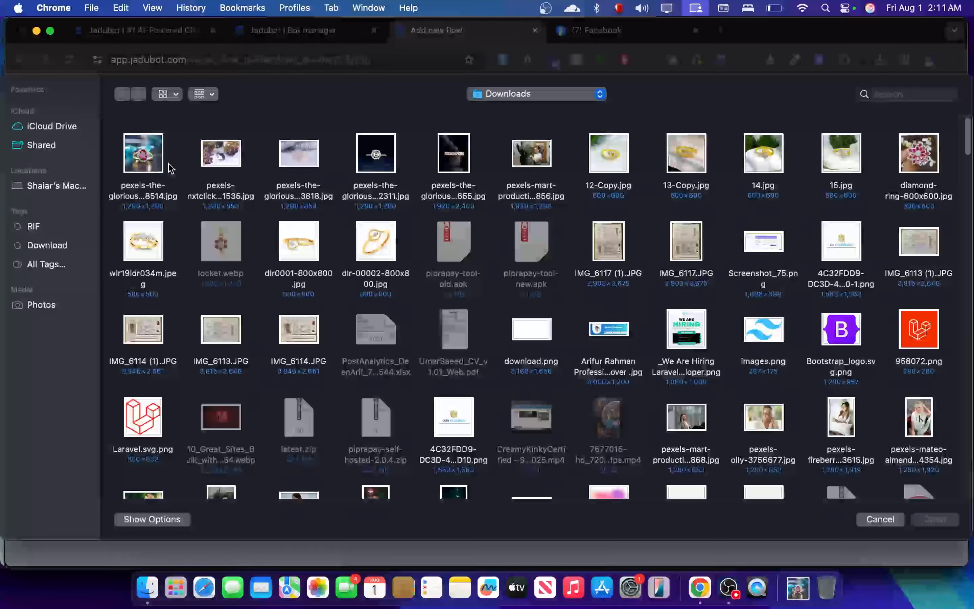
{"action": "left_click", "coordinate": [146, 154]}
{"action": "left_click", "coordinate": [926, 520]}
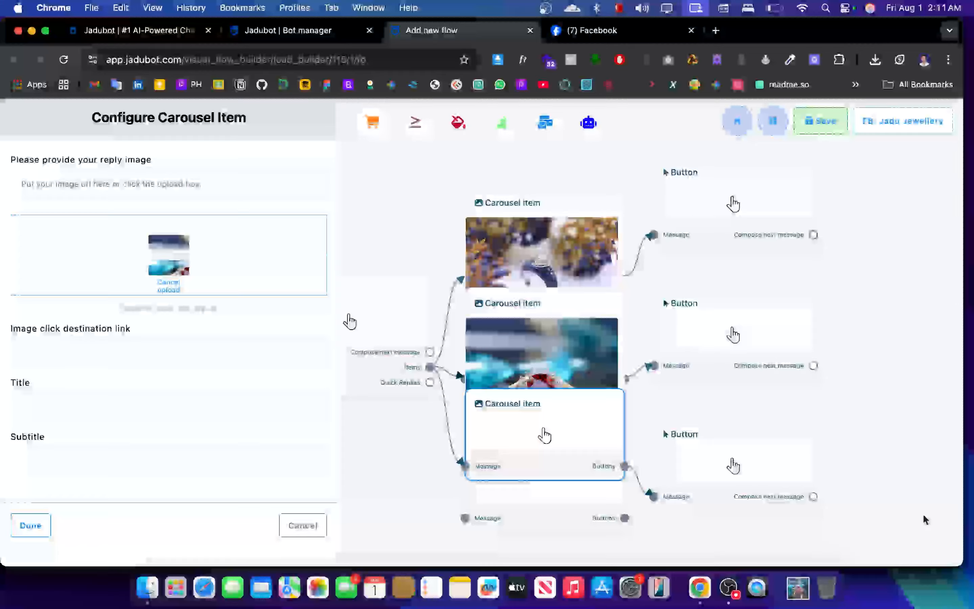
{"action": "left_click", "coordinate": [113, 397]}
{"action": "type", "text": "Diamond Ladies Ring "}
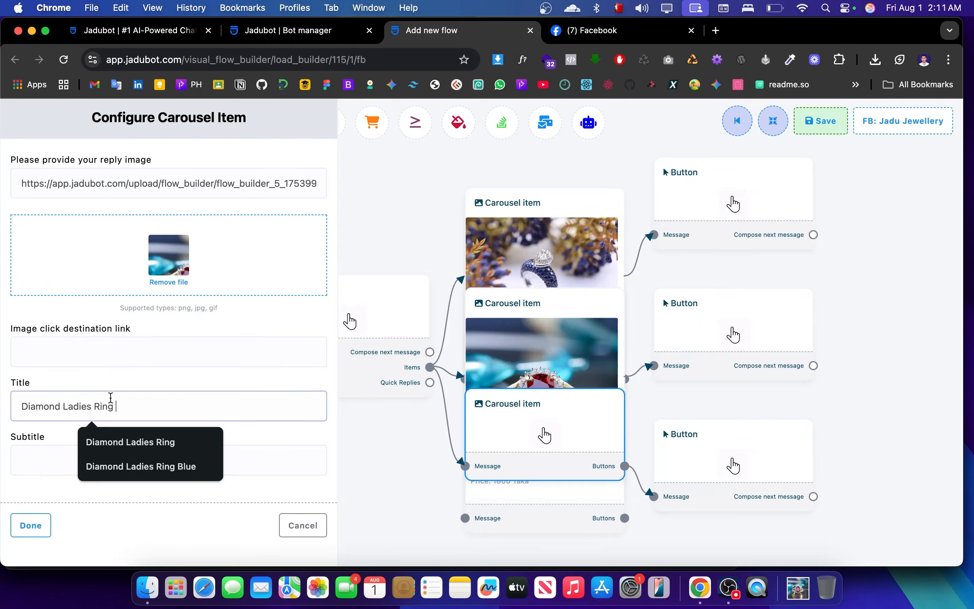
{"action": "type", "text": "Red"}
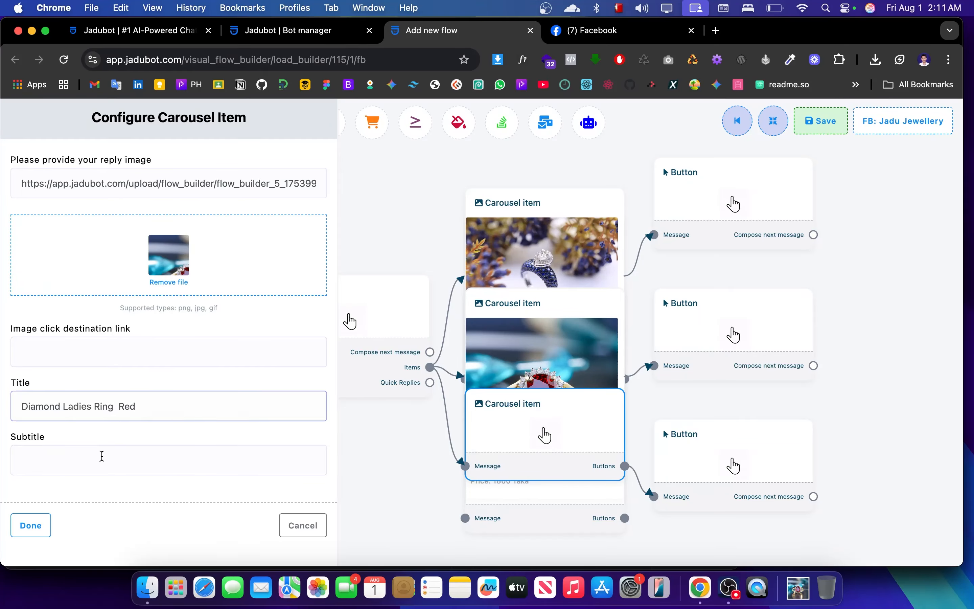
{"action": "left_click", "coordinate": [100, 457]}
{"action": "left_click", "coordinate": [141, 328]}
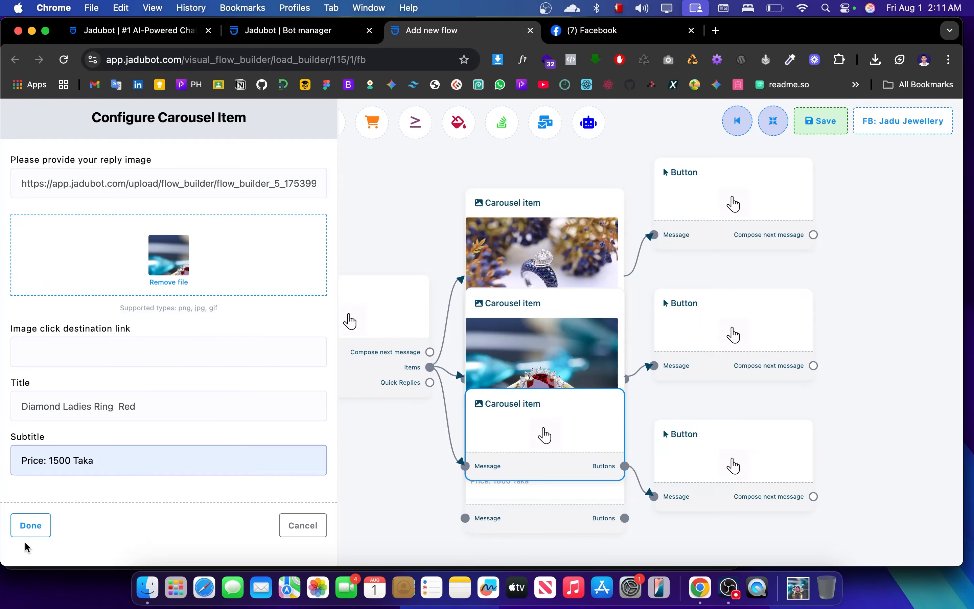
{"action": "left_click", "coordinate": [28, 531]}
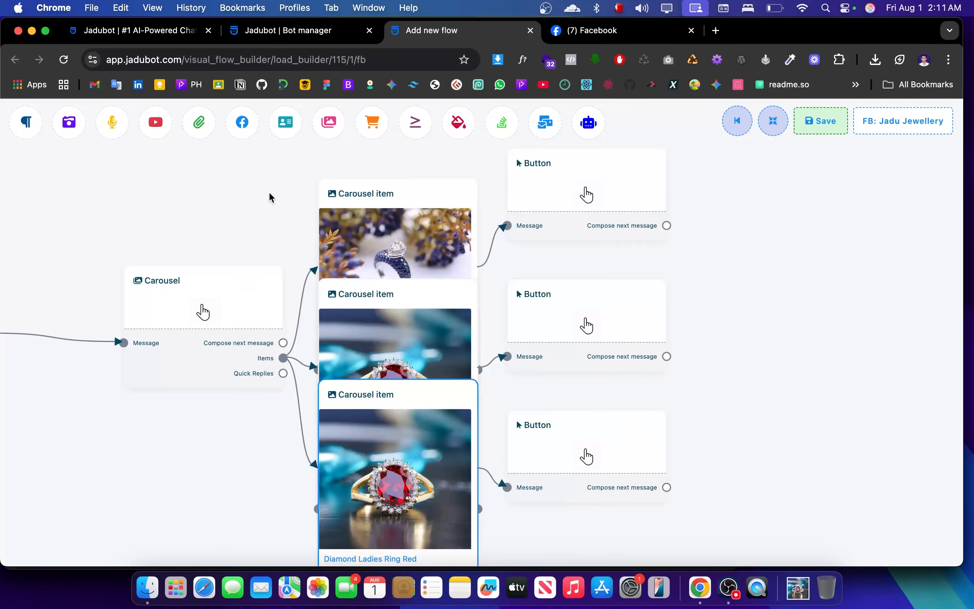
Step: Move the first carousel item up and the second one down to reduce their overlap
{"action": "left_click_drag", "start_coordinate": [375, 184], "coordinate": [378, 149]}
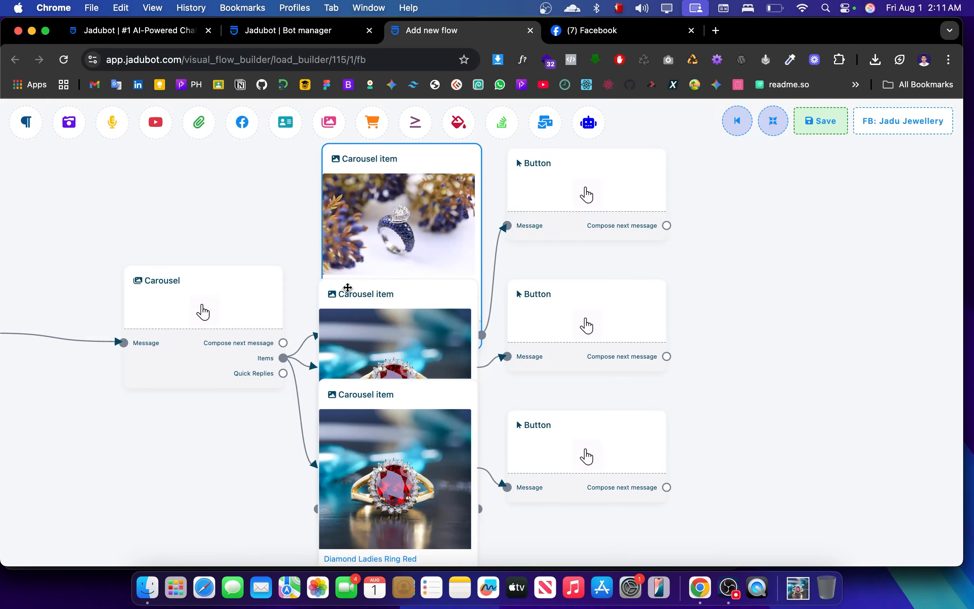
{"action": "left_click_drag", "start_coordinate": [383, 293], "coordinate": [385, 360]}
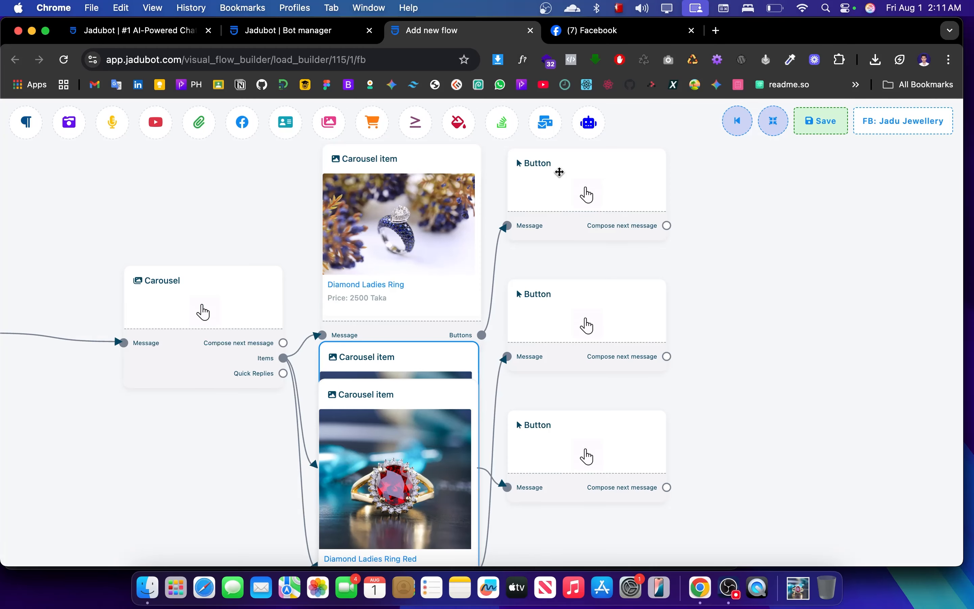
Step: Name the first carousel item's button "অর্ডার করতে চাই ✨" and set its press action to Send message
{"action": "double_click", "coordinate": [585, 177]}
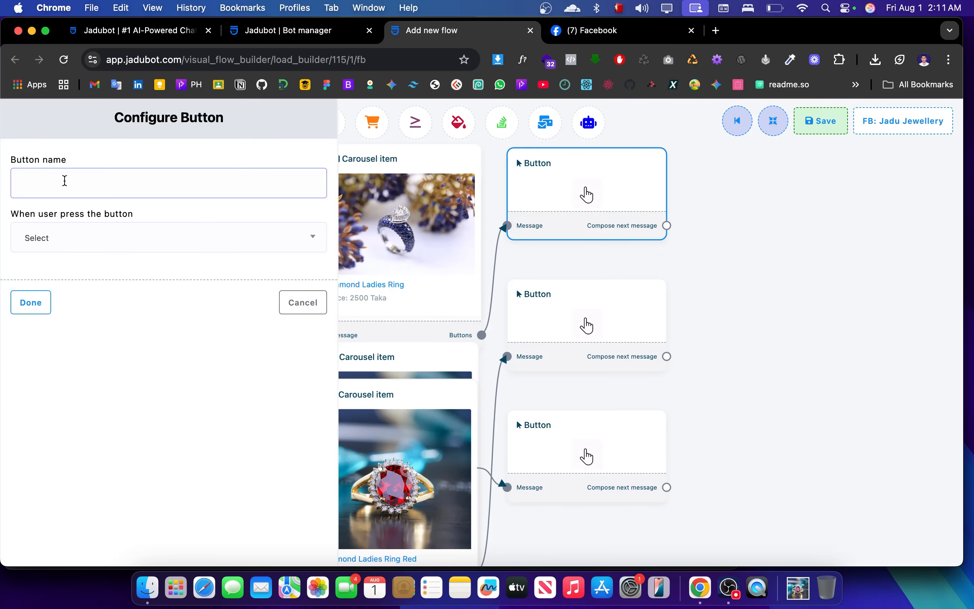
{"action": "left_click", "coordinate": [65, 180]}
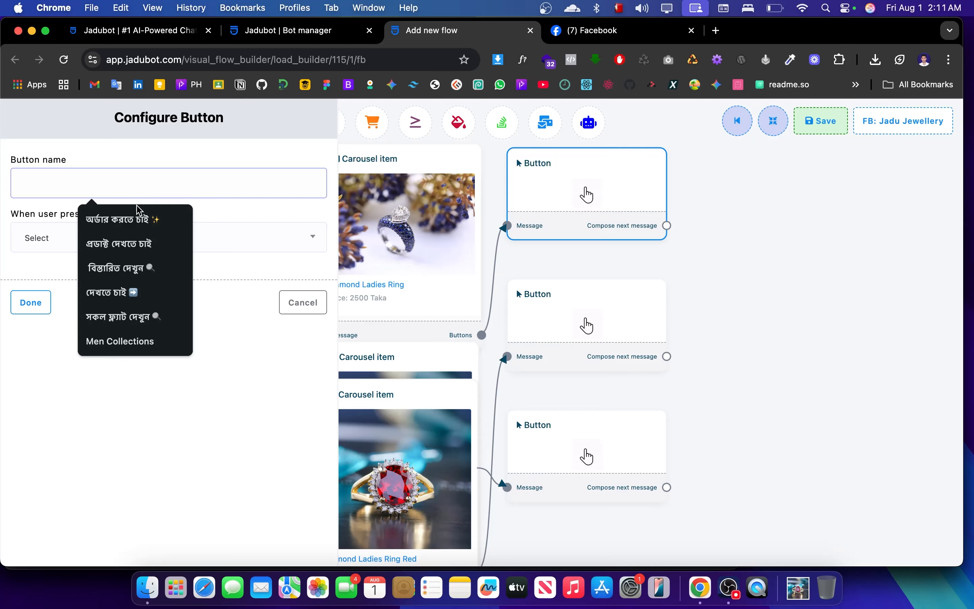
{"action": "left_click", "coordinate": [121, 220]}
{"action": "left_click", "coordinate": [106, 249]}
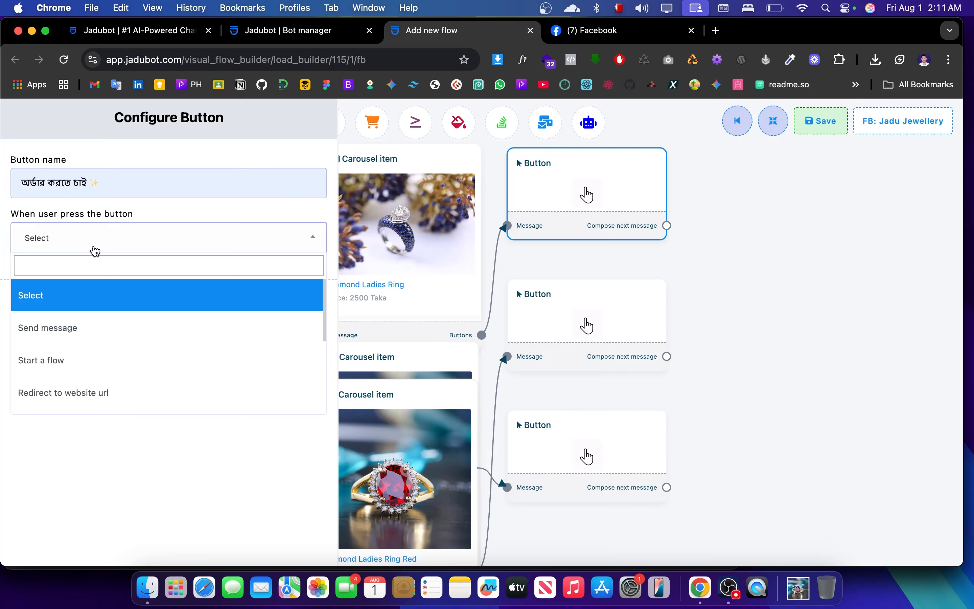
{"action": "left_click", "coordinate": [74, 316]}
{"action": "left_click", "coordinate": [43, 476]}
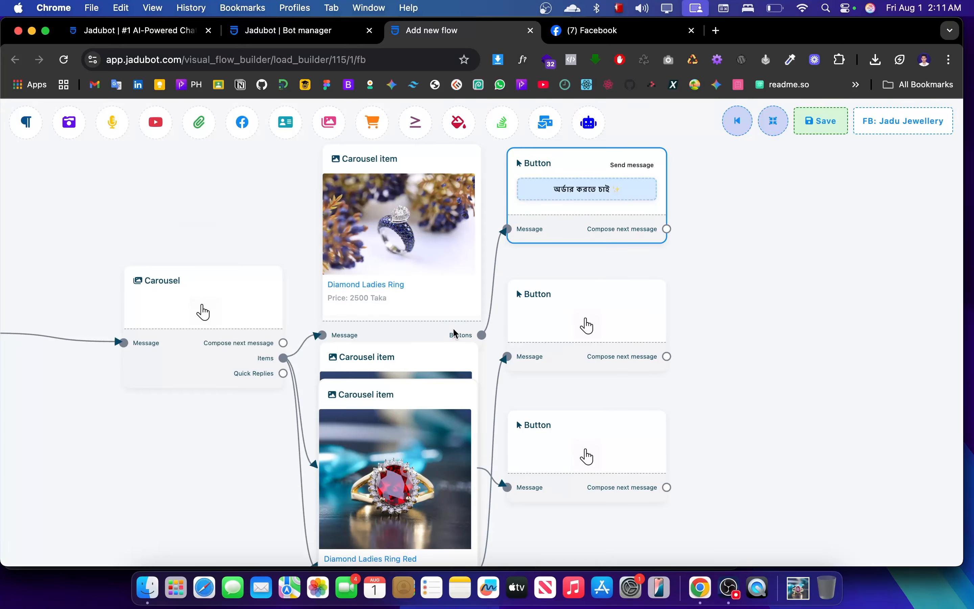
Step: Configure the second carousel item's button with the name "অর্ডার করতে চাই ✨" and the Send message action
{"action": "left_click", "coordinate": [623, 318]}
{"action": "left_click", "coordinate": [96, 247]}
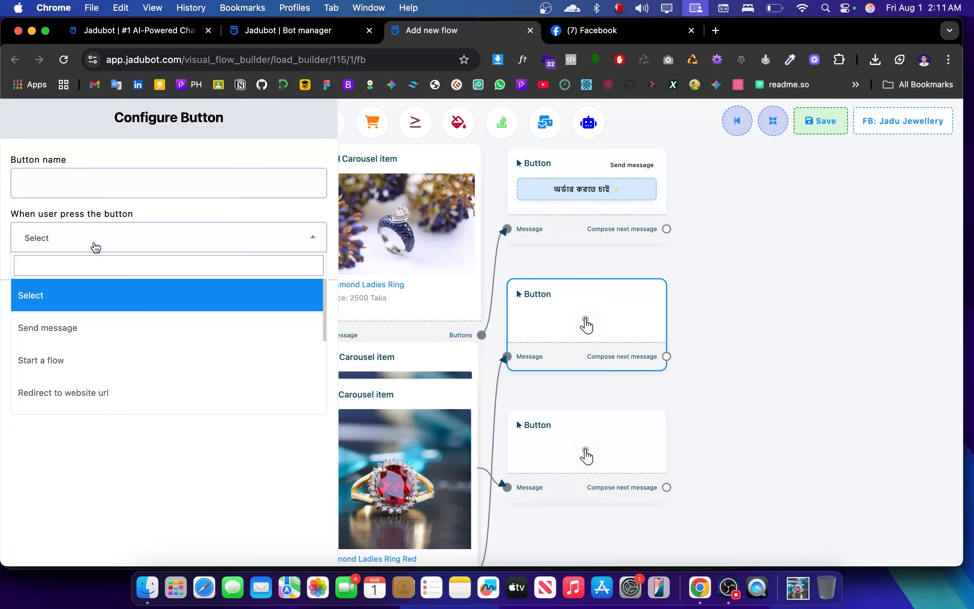
{"action": "left_click", "coordinate": [89, 328]}
{"action": "left_click", "coordinate": [89, 184]}
{"action": "left_click", "coordinate": [98, 218]}
{"action": "left_click", "coordinate": [31, 478]}
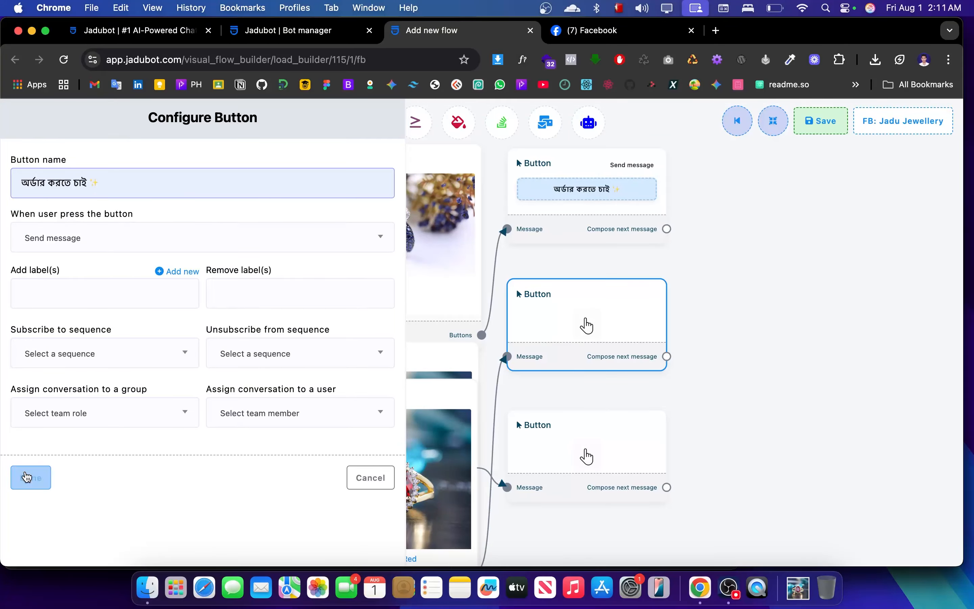
Step: Configure the third carousel item's button with the name "অর্ডার করতে চাই ✨" and the Send message action
{"action": "left_click_drag", "start_coordinate": [202, 311], "coordinate": [165, 223]}
{"action": "left_click", "coordinate": [549, 367]}
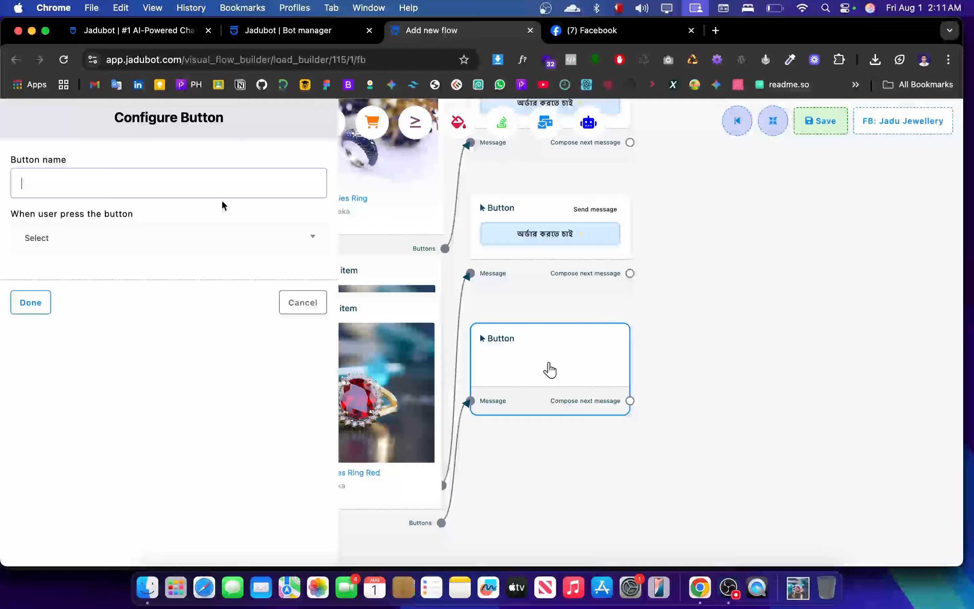
{"action": "left_click", "coordinate": [157, 181]}
{"action": "left_click", "coordinate": [101, 218]}
{"action": "left_click", "coordinate": [109, 240]}
{"action": "left_click", "coordinate": [47, 327]}
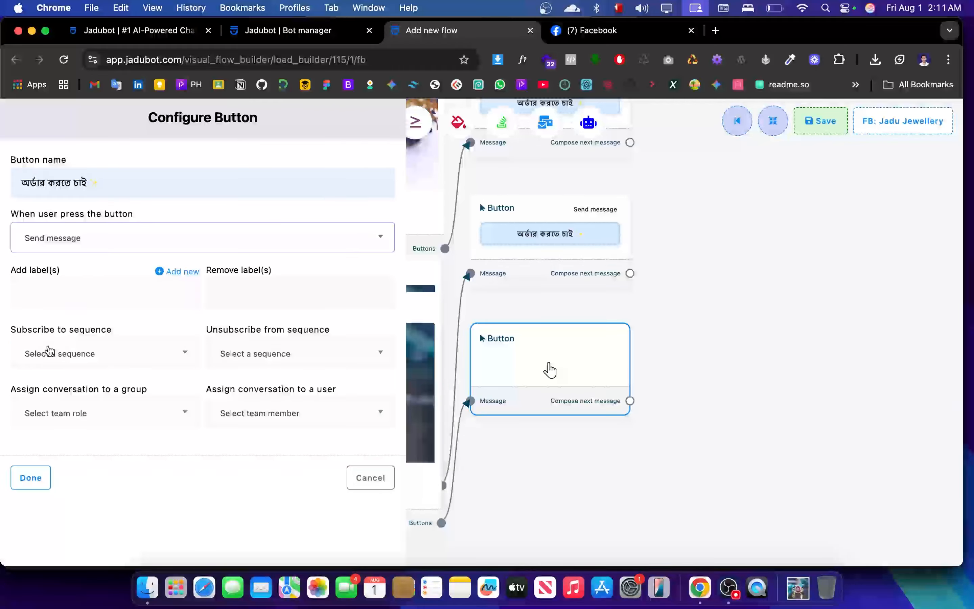
{"action": "left_click", "coordinate": [30, 477]}
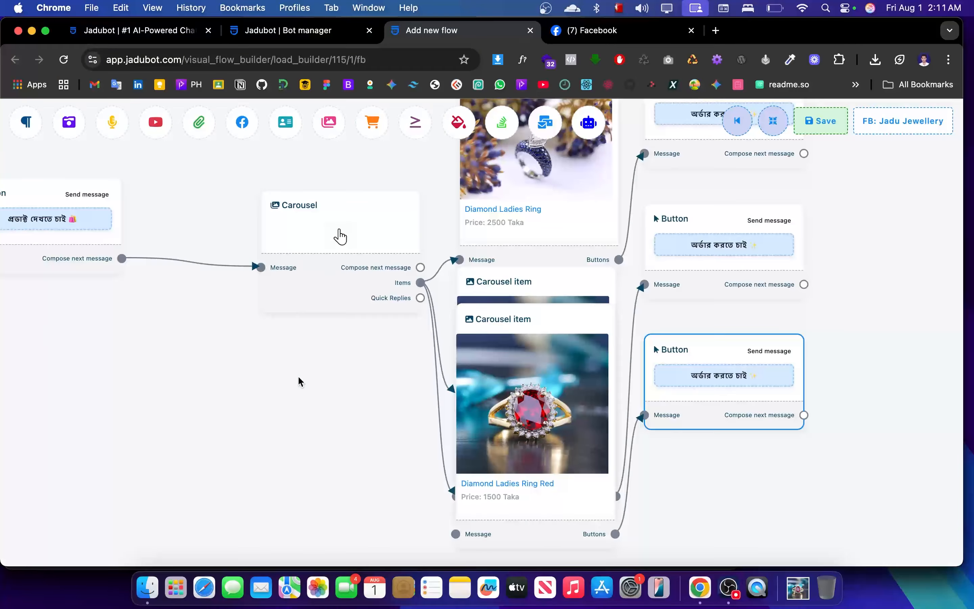
Step: Enable typing display on the Carousel block and set its reply delay to 1 second
{"action": "left_click", "coordinate": [320, 237]}
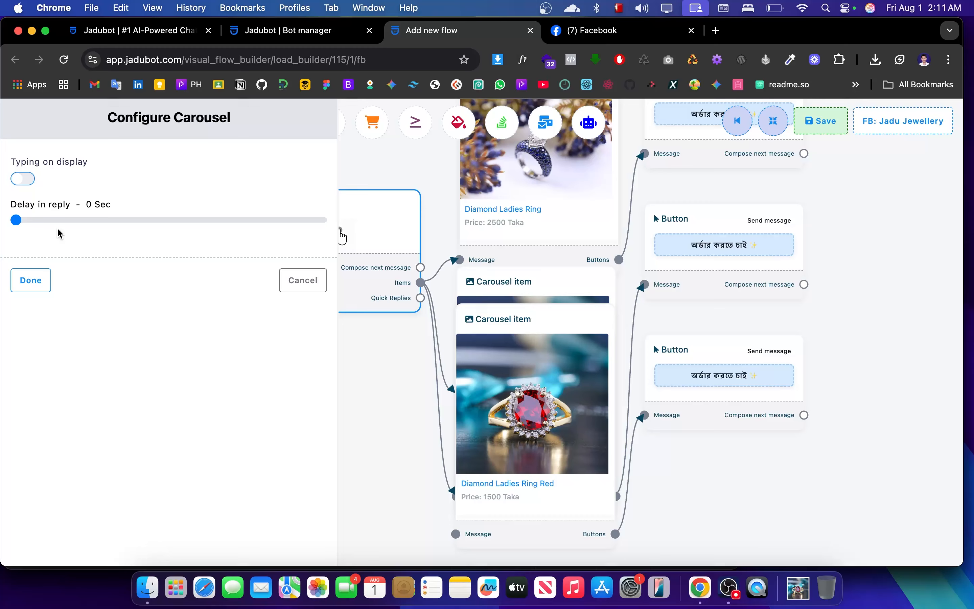
{"action": "left_click", "coordinate": [21, 220]}
{"action": "left_click", "coordinate": [18, 180]}
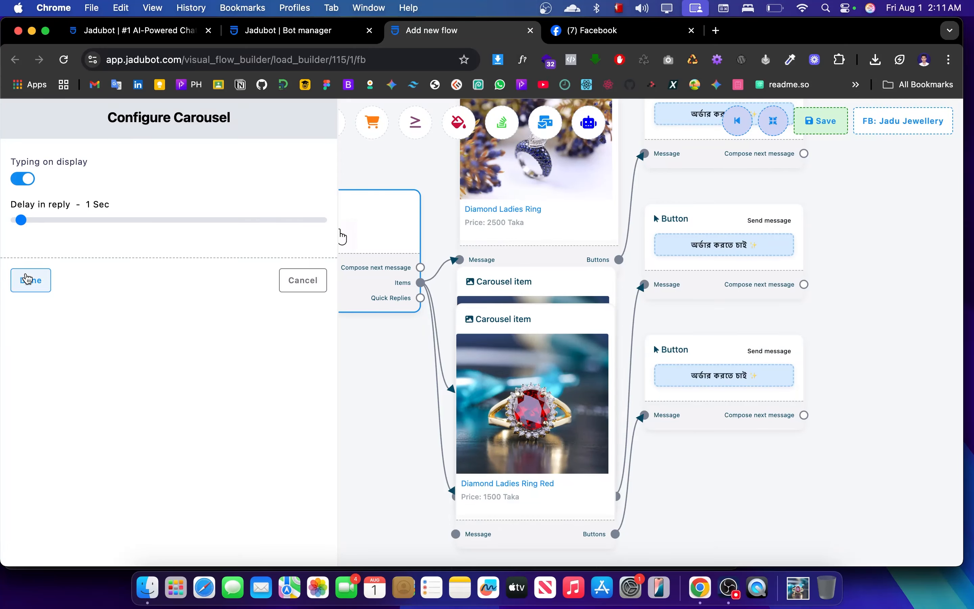
{"action": "left_click", "coordinate": [31, 280]}
Step: Auto-arrange the flow's blocks so they no longer overlap and save the flow
{"action": "scroll", "coordinate": [184, 228], "scroll_direction": "left", "scroll_amount": 5}
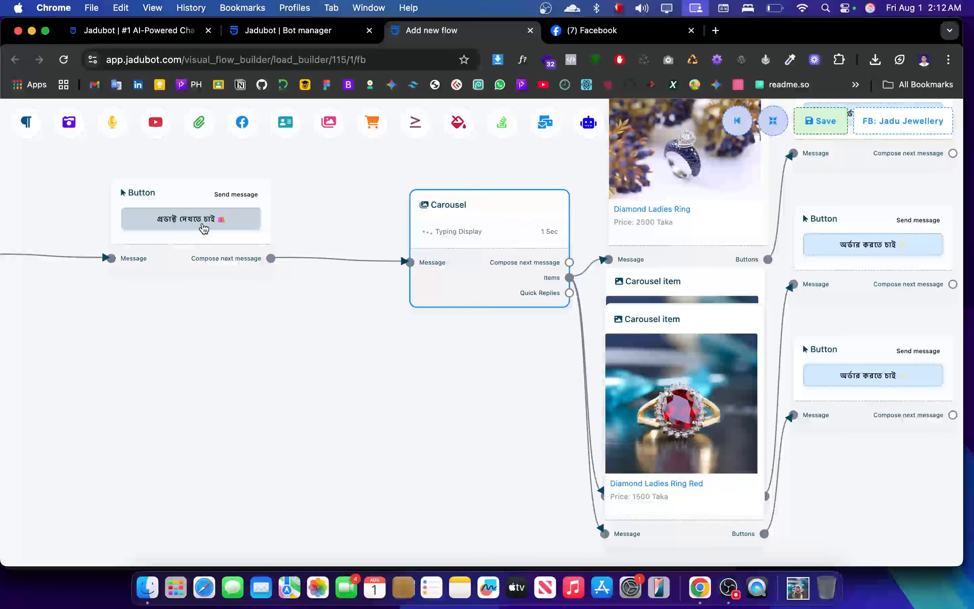
{"action": "left_click_drag", "start_coordinate": [371, 196], "coordinate": [281, 244]}
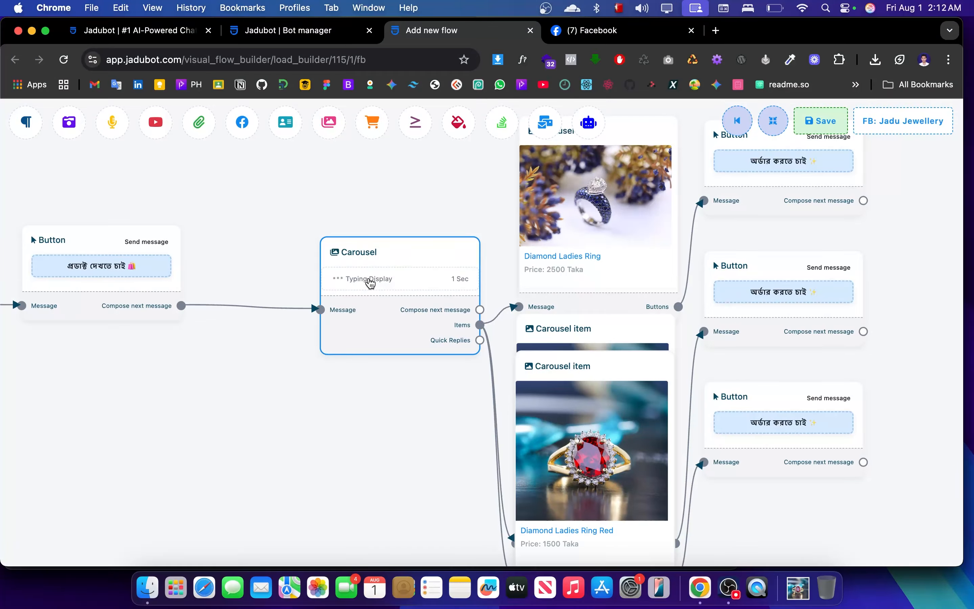
{"action": "scroll", "coordinate": [339, 182], "scroll_direction": "right", "scroll_amount": 5}
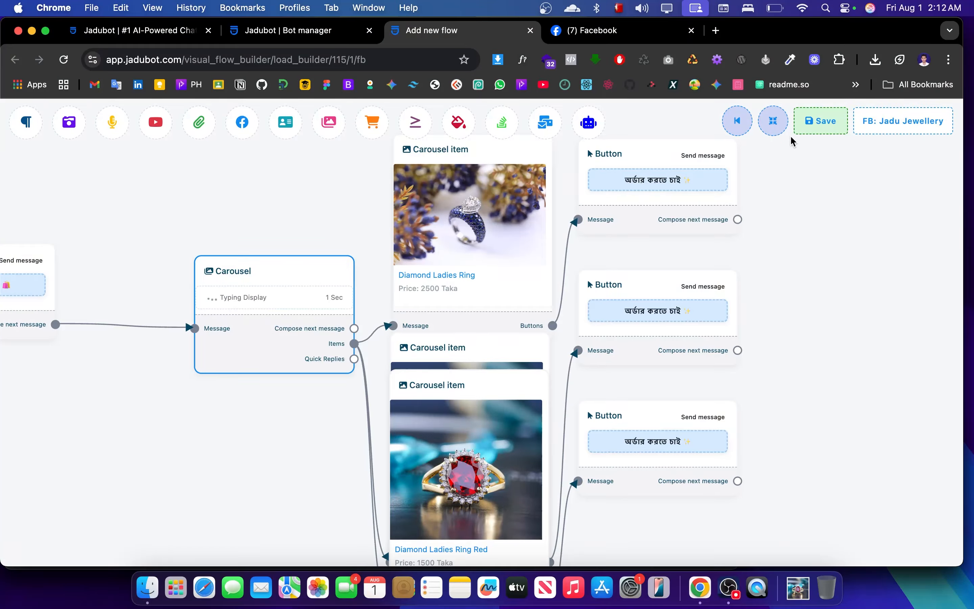
{"action": "left_click", "coordinate": [773, 120]}
{"action": "left_click", "coordinate": [816, 129]}
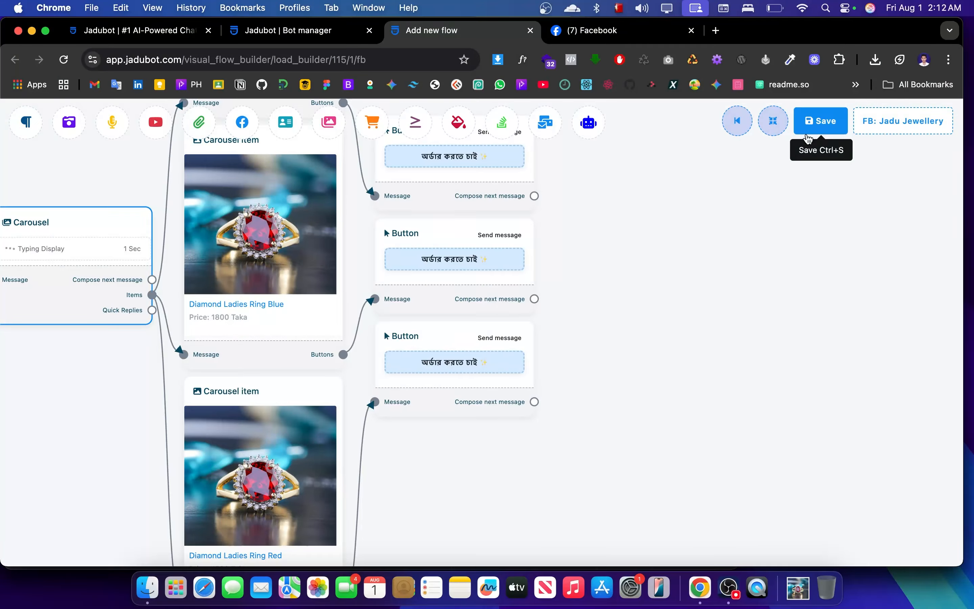
Step: Review the whole flow from the start keywords through the greeting text and button to the carousel items and their order buttons
{"action": "scroll", "coordinate": [640, 215], "scroll_direction": "left", "scroll_amount": 20}
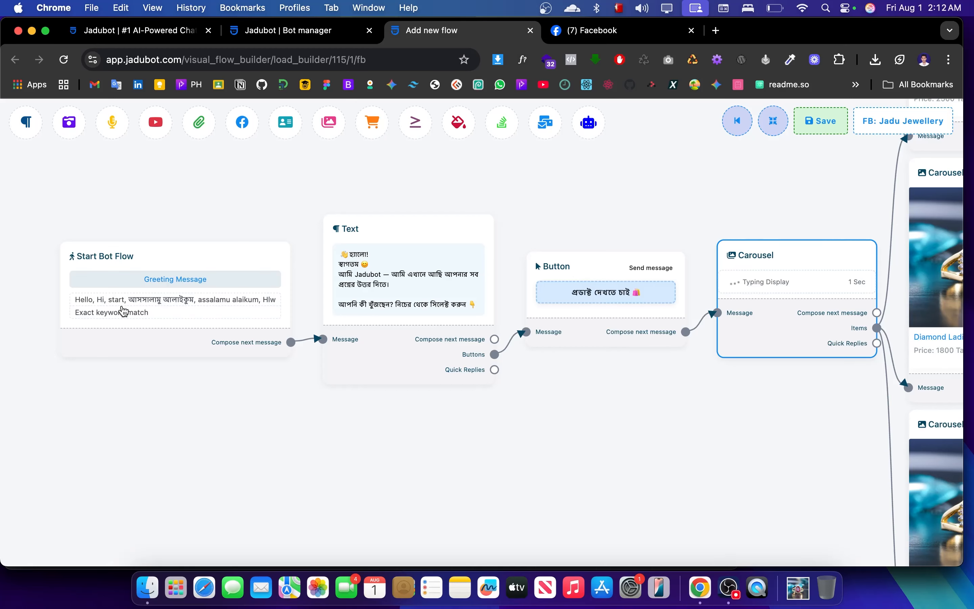
{"action": "scroll", "coordinate": [242, 220], "scroll_direction": "right", "scroll_amount": 3}
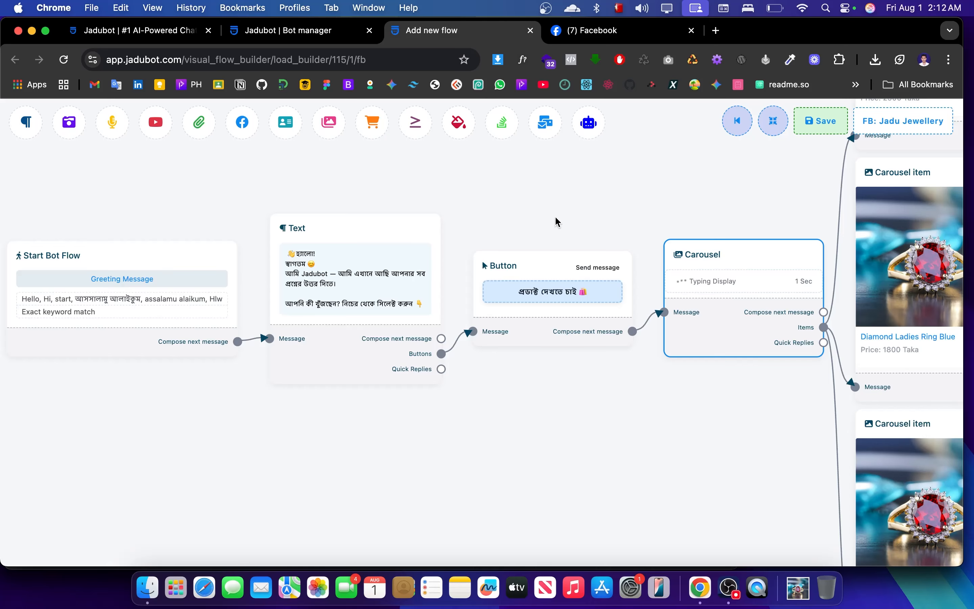
{"action": "scroll", "coordinate": [557, 222], "scroll_direction": "right", "scroll_amount": 10}
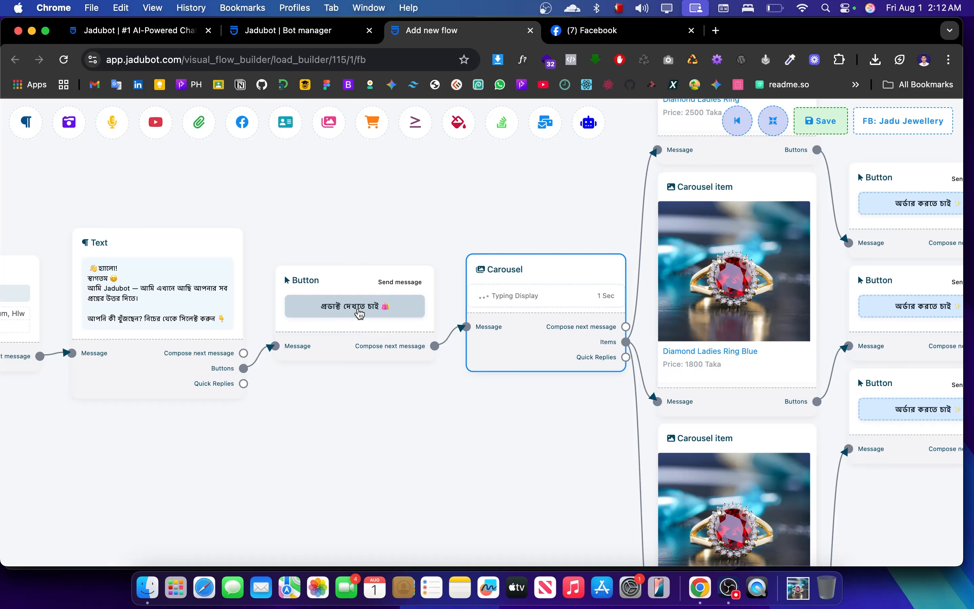
{"action": "scroll", "coordinate": [419, 229], "scroll_direction": "right", "scroll_amount": 3}
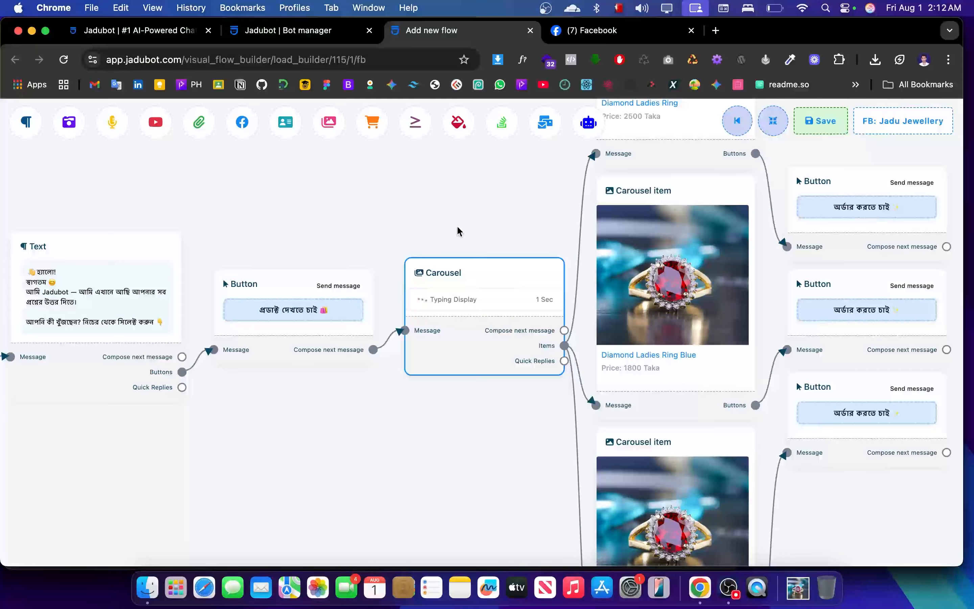
{"action": "scroll", "coordinate": [437, 213], "scroll_direction": "right", "scroll_amount": 2}
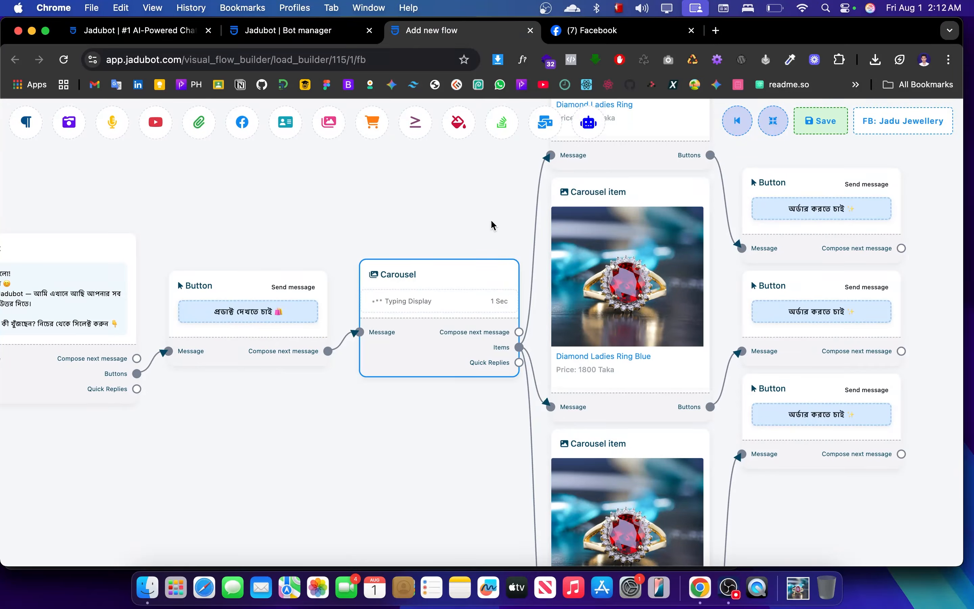
{"action": "scroll", "coordinate": [494, 226], "scroll_direction": "right", "scroll_amount": 3}
{"action": "scroll", "coordinate": [385, 233], "scroll_direction": "down", "scroll_amount": 3}
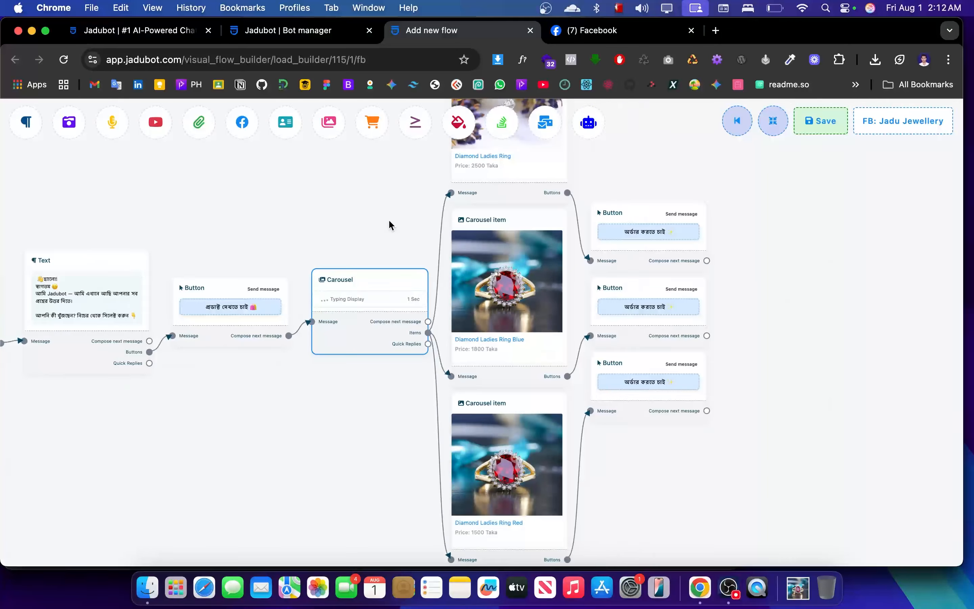
{"action": "scroll", "coordinate": [389, 219], "scroll_direction": "right", "scroll_amount": 2}
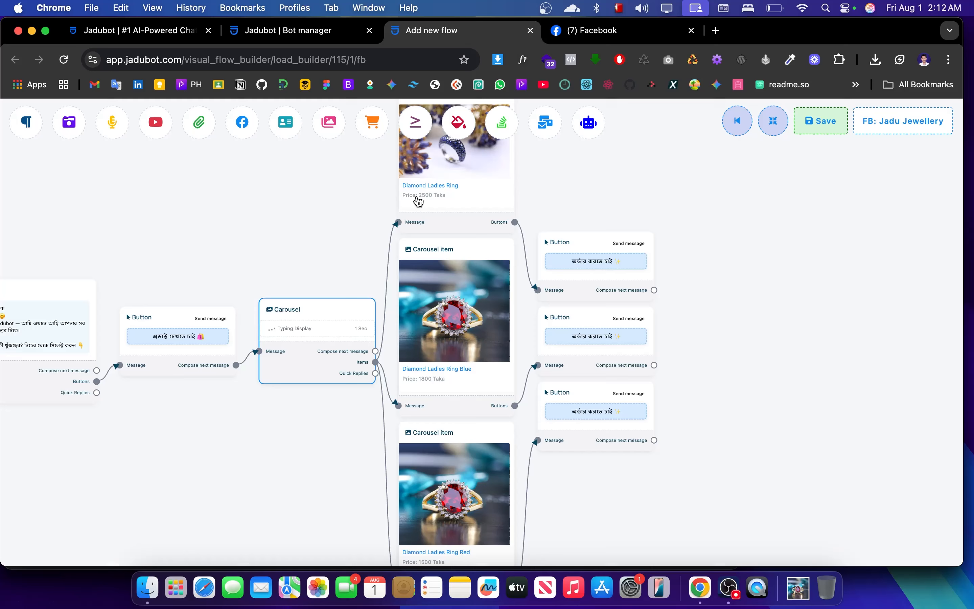
{"action": "left_click_drag", "start_coordinate": [571, 192], "coordinate": [519, 206]}
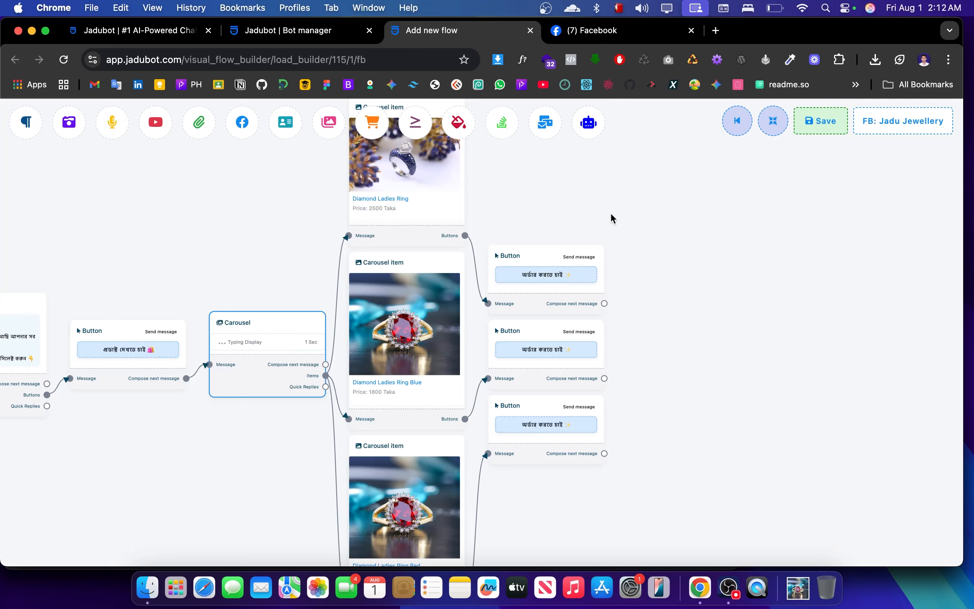
Step: Open the Jadu Jewellery Facebook page from the flow builder and send it the message "Hello" to test the bot
{"action": "left_click", "coordinate": [876, 122]}
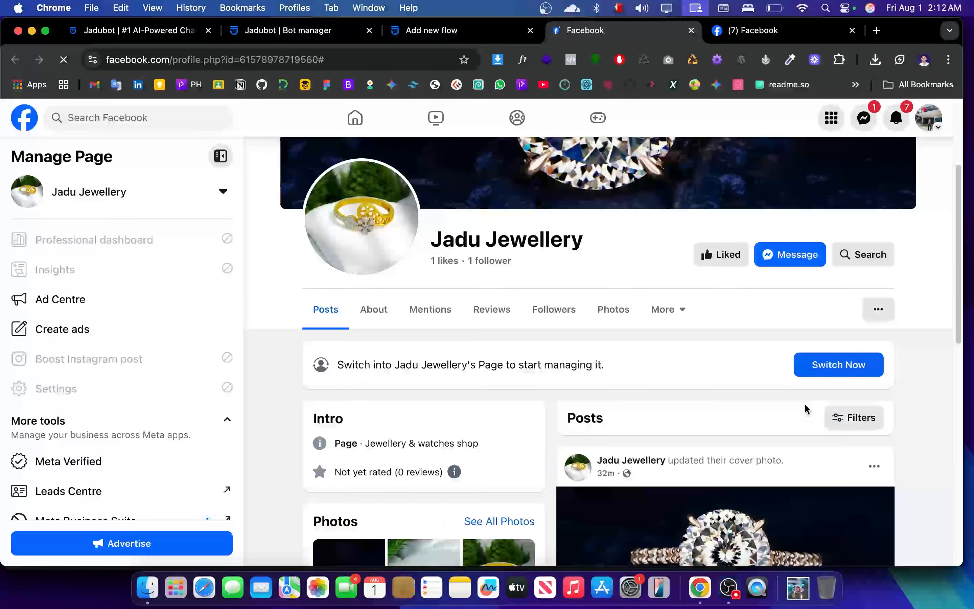
{"action": "left_click", "coordinate": [786, 256]}
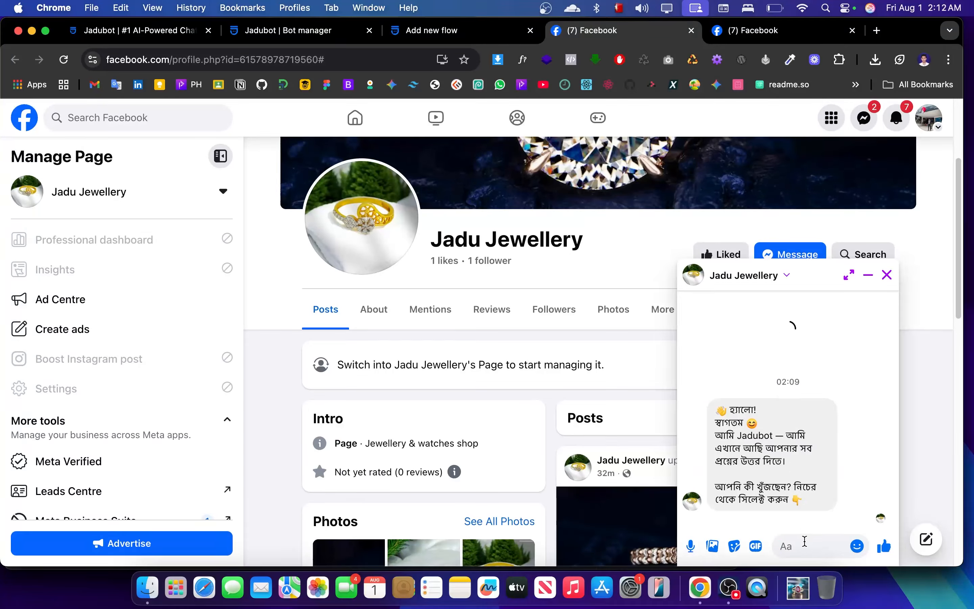
{"action": "type", "text": "Hello"}
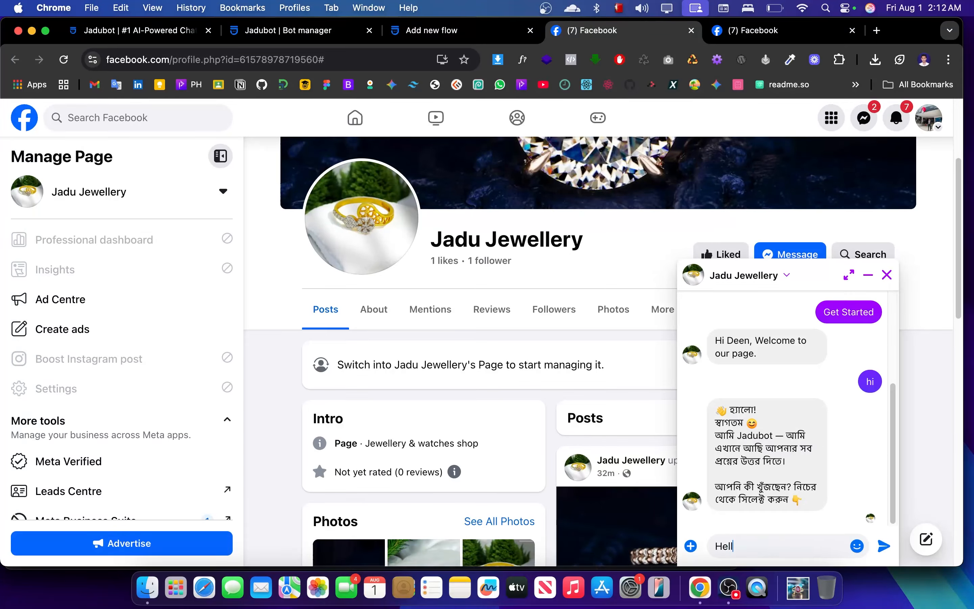
{"action": "key", "text": "Return"}
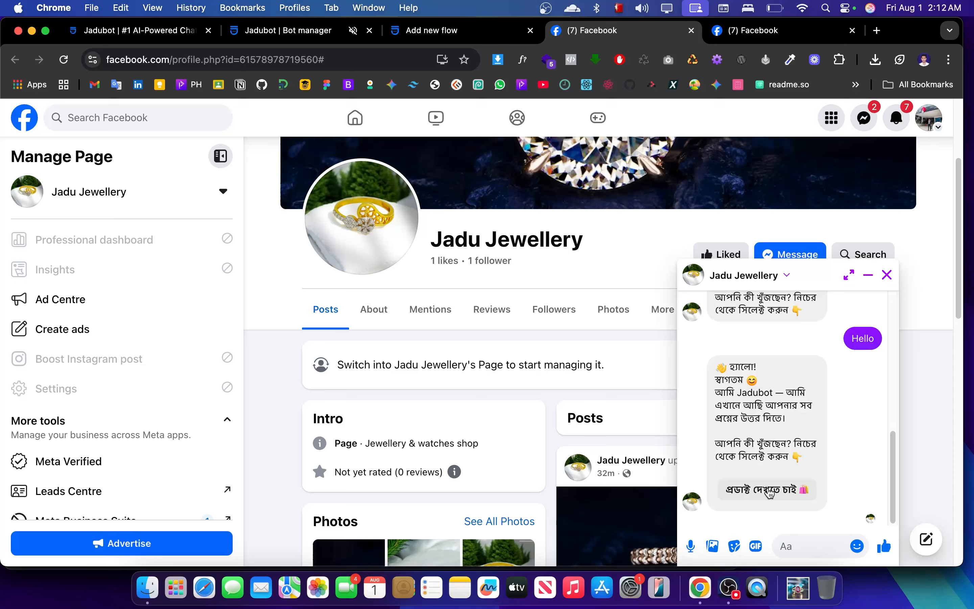
Step: Choose the greeting's "প্রডাক্ট দেখতে চাই" reply in the chat and browse the product carousel forward and back to the first item
{"action": "left_click", "coordinate": [747, 491]}
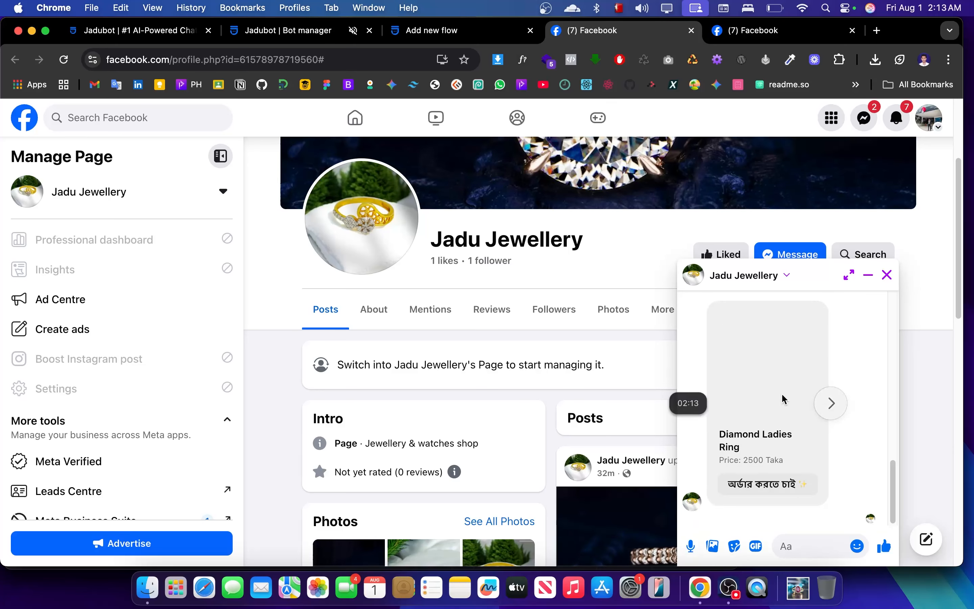
{"action": "left_click", "coordinate": [831, 403]}
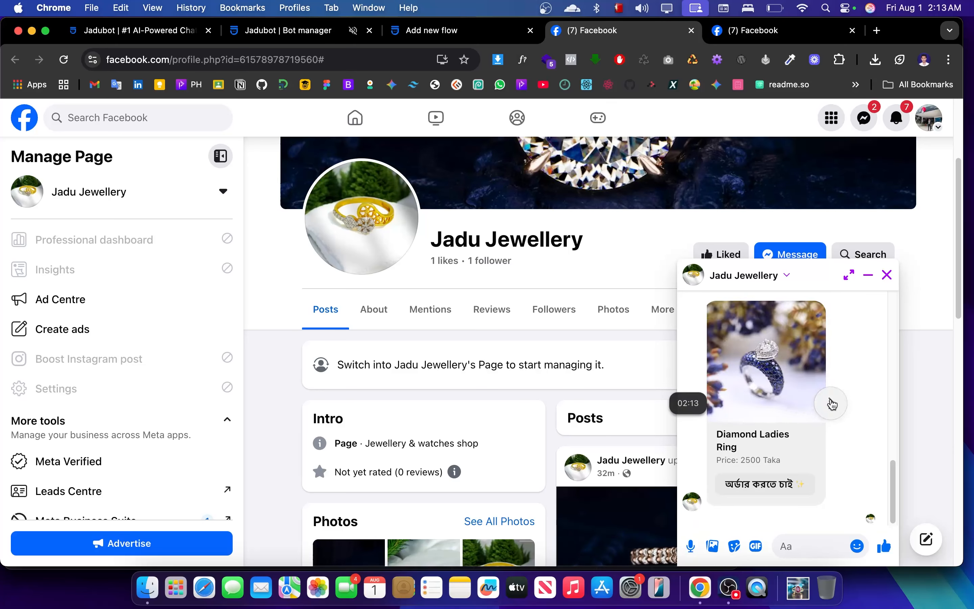
{"action": "left_click", "coordinate": [706, 403]}
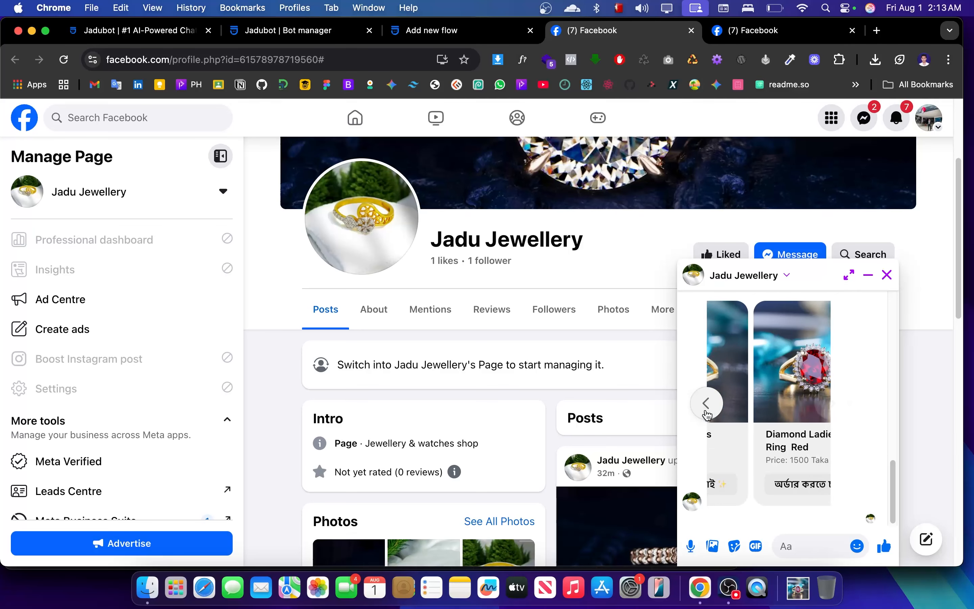
{"action": "left_click", "coordinate": [707, 402]}
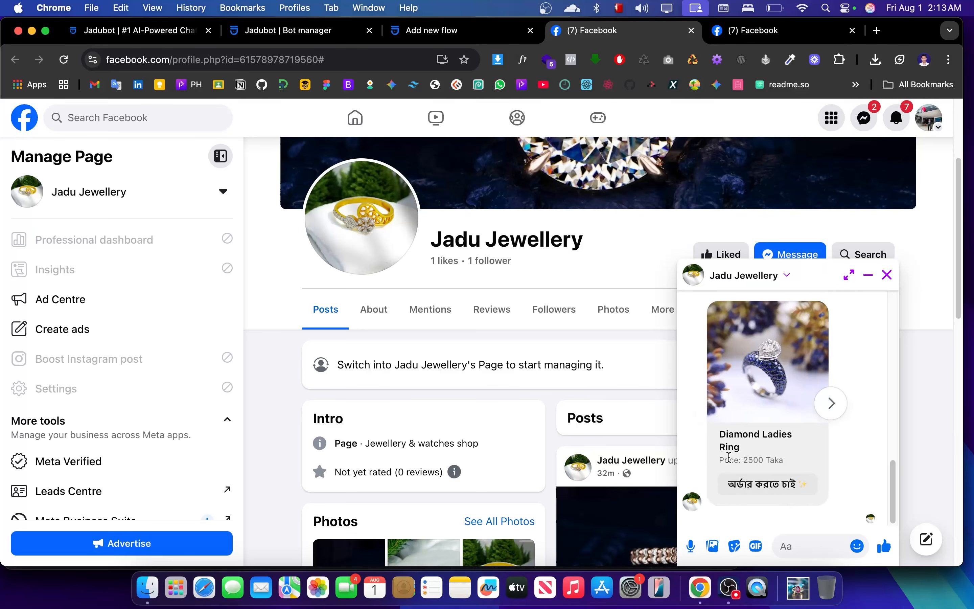
Step: Check the Diamond Ladies Ring's price line and send its "অর্ডার করতে চাই ✨" order request to the bot
{"action": "triple_click", "coordinate": [729, 458]}
{"action": "left_click", "coordinate": [761, 463]}
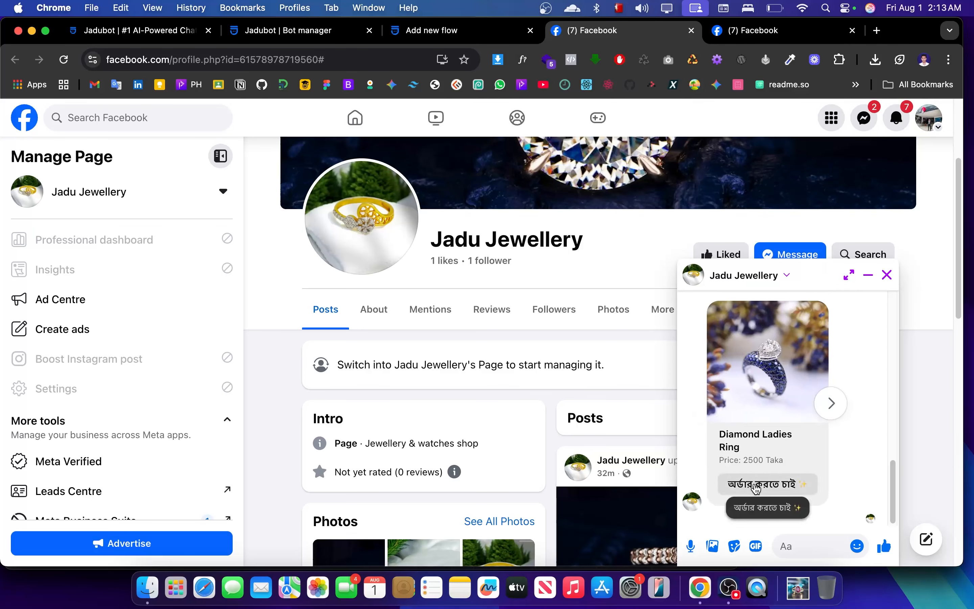
{"action": "left_click", "coordinate": [754, 485]}
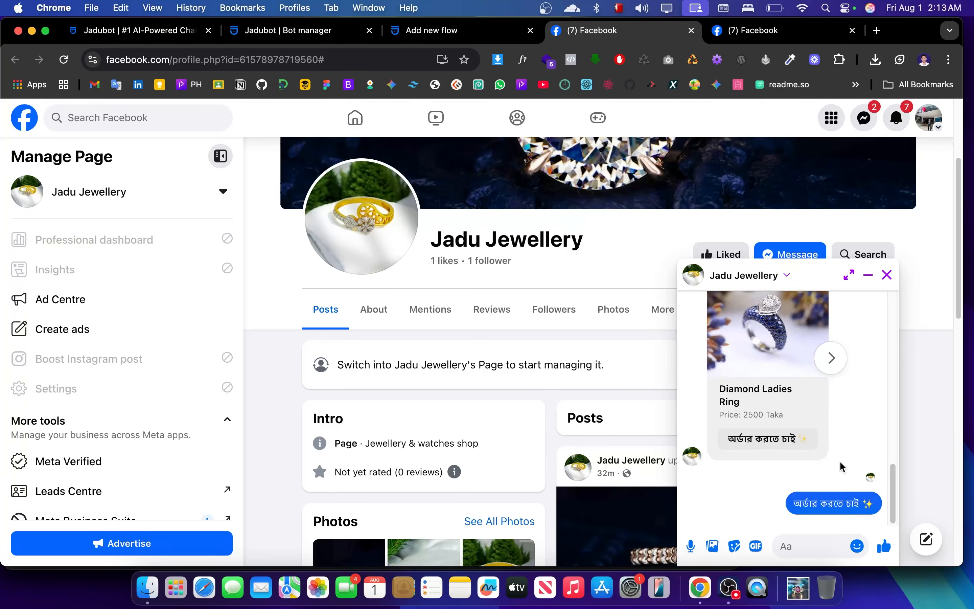